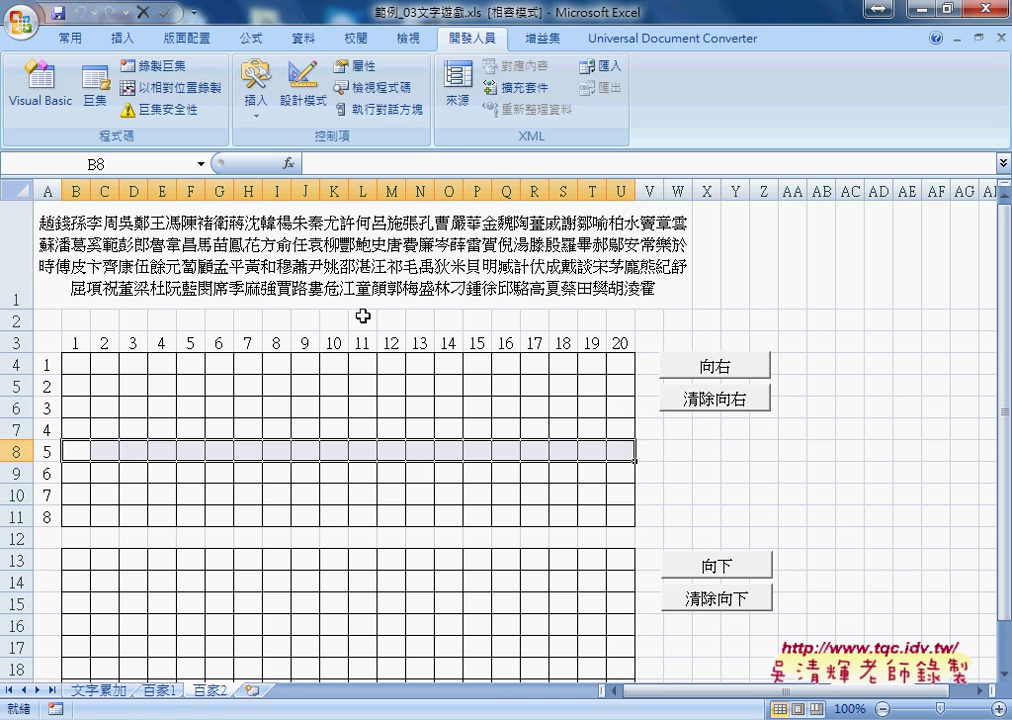
- Inspect the surname list in A1 and trace the upper grid rows from B4 to U4
left_click(331, 250)
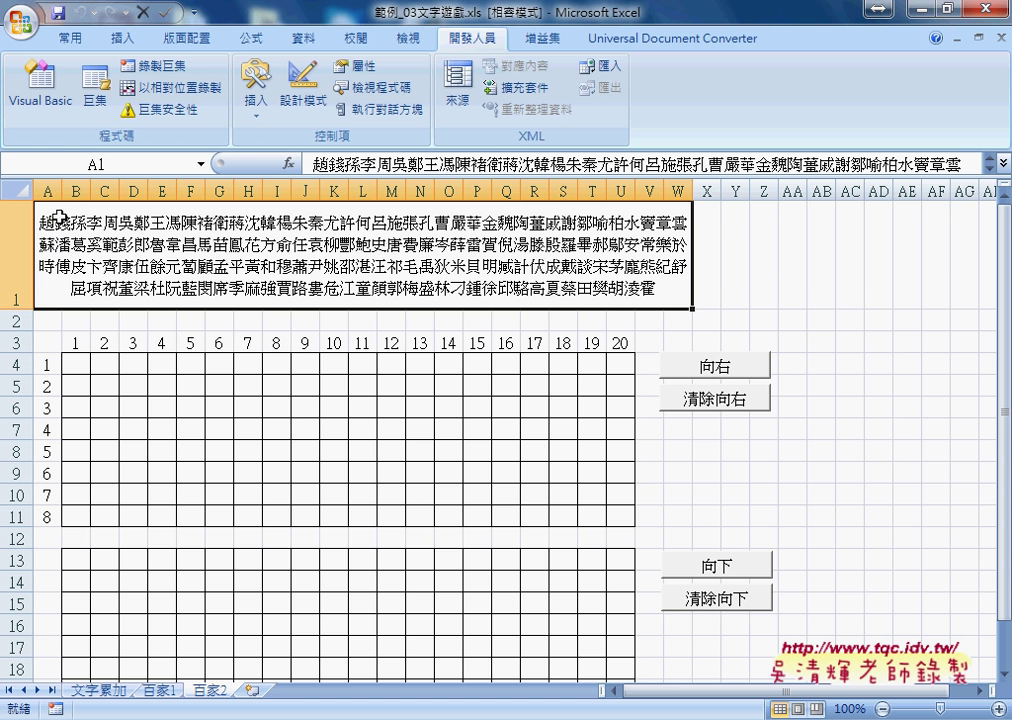
left_click(81, 368)
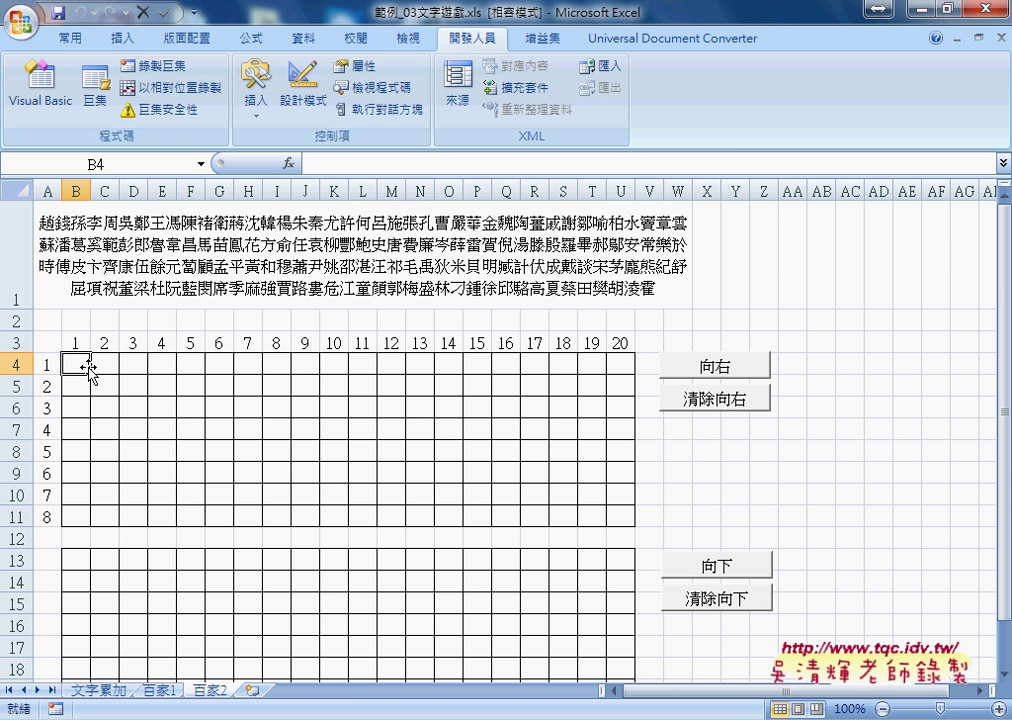
left_click(110, 366)
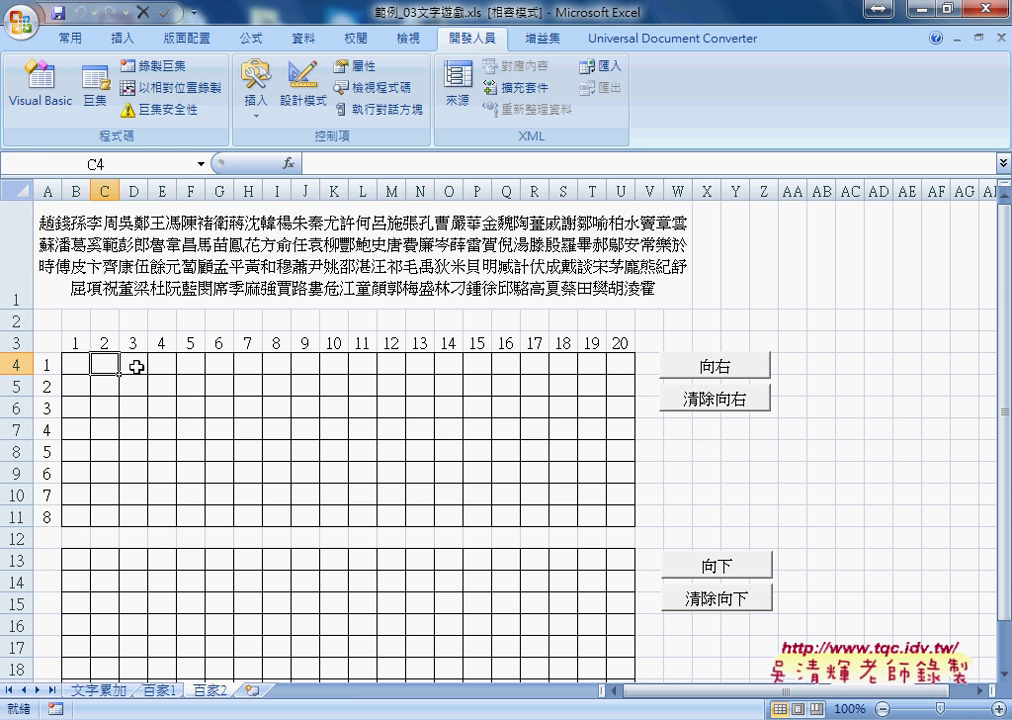
left_click(136, 366)
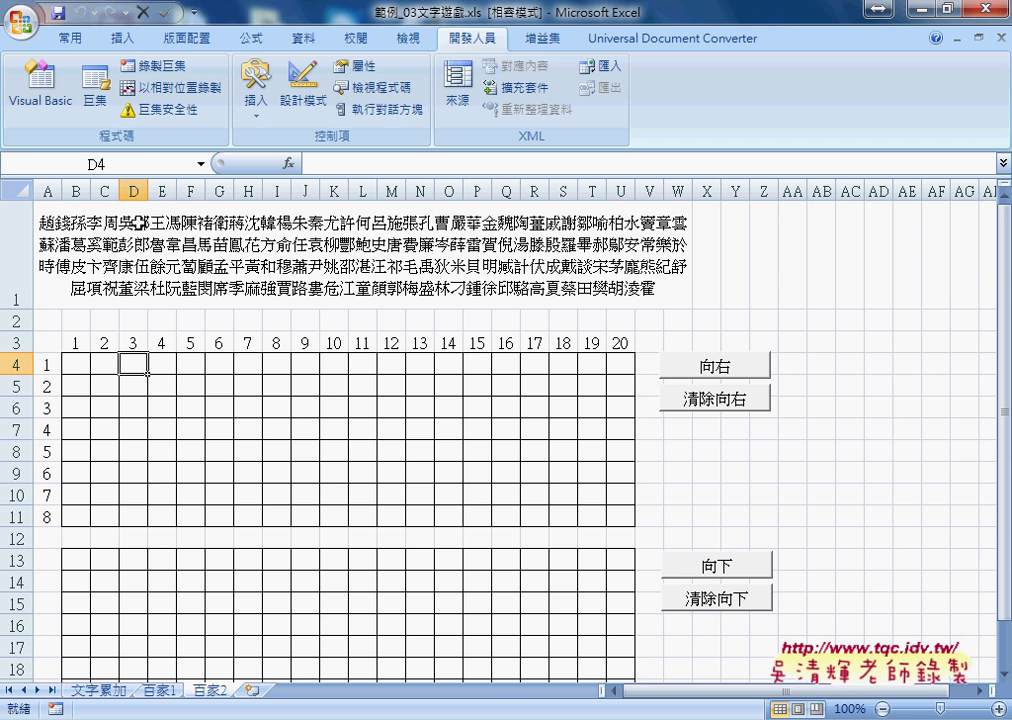
left_click_drag(80, 372, 623, 371)
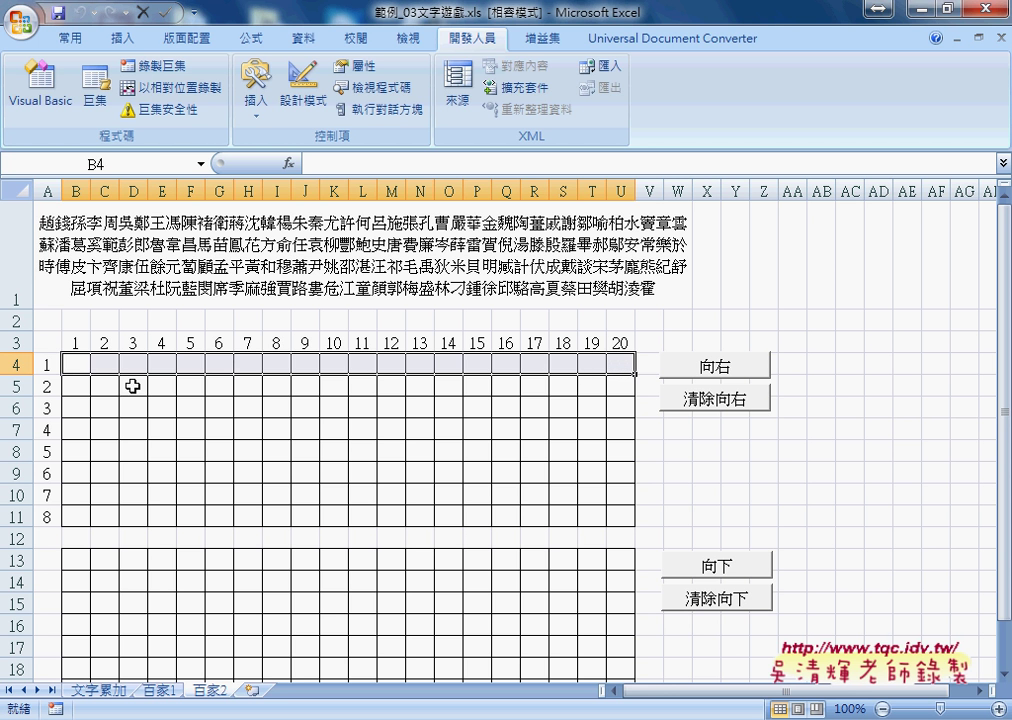
left_click_drag(77, 386, 621, 386)
left_click_drag(77, 407, 621, 407)
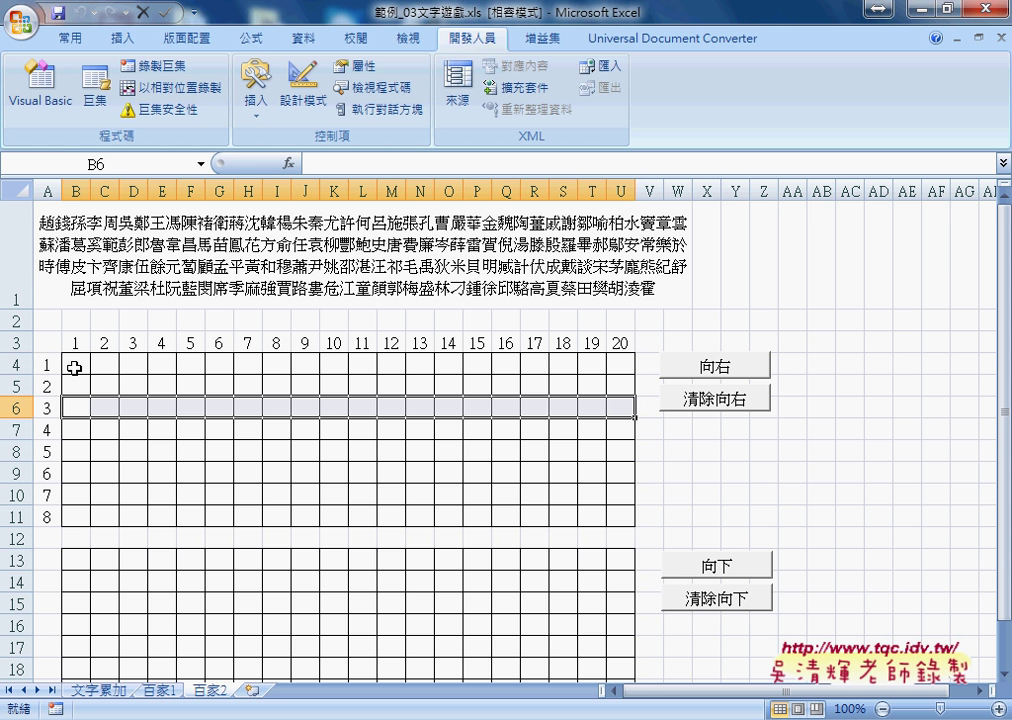
mouse_move(77, 365)
left_mouse_down()
mouse_move(620, 372)
mouse_move(610, 367)
left_mouse_up()
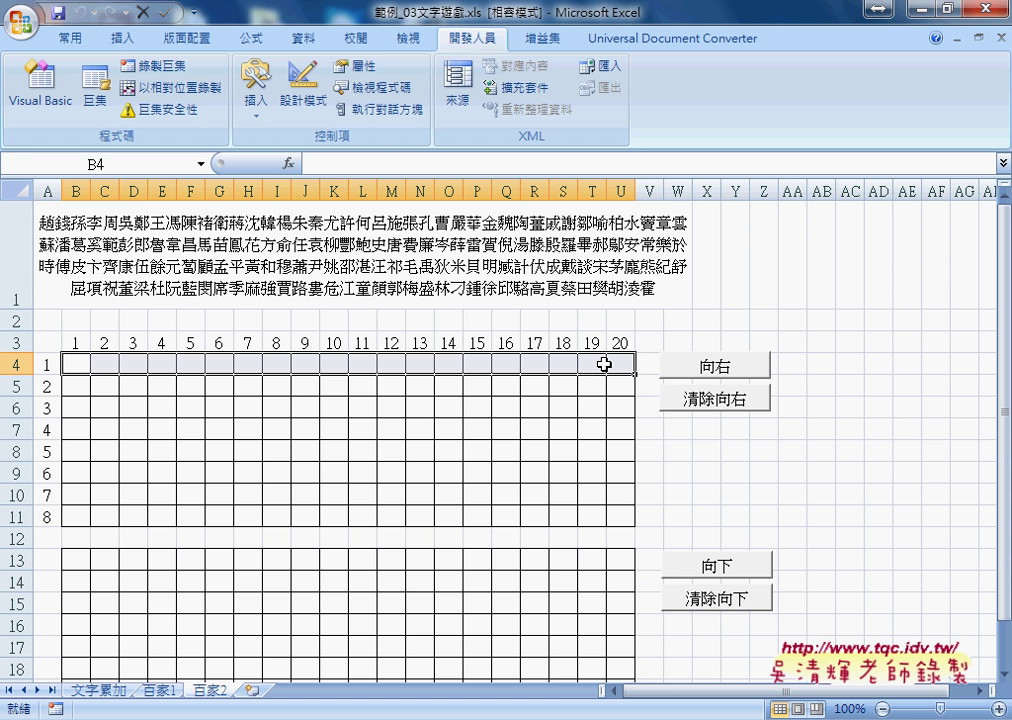
left_click(79, 368)
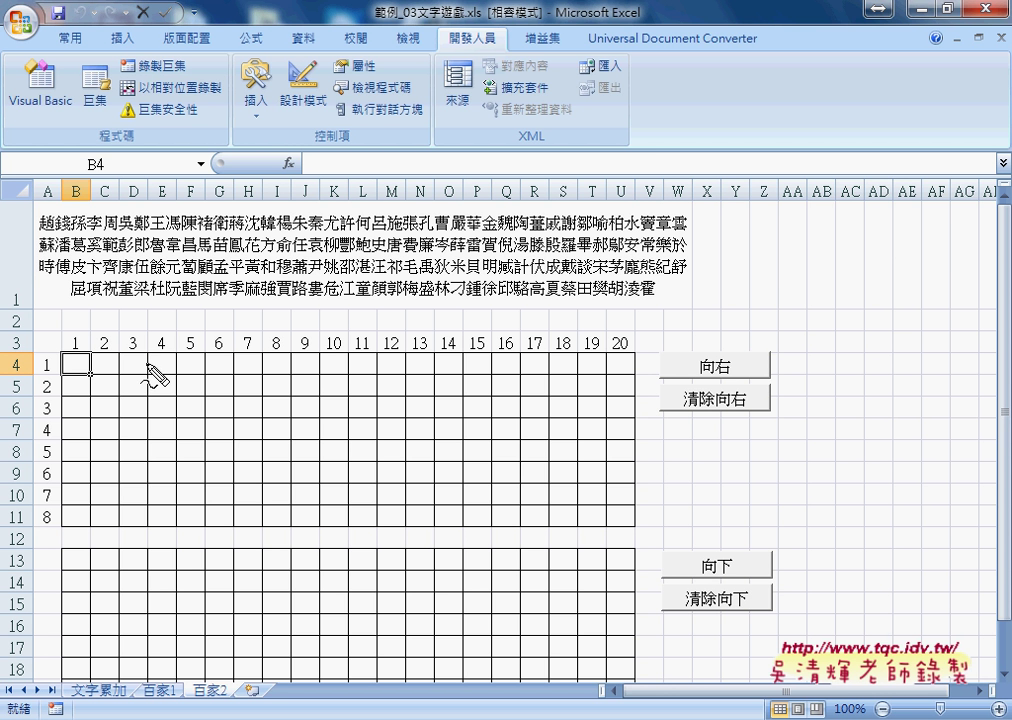
- Sketch a handwritten MID(A1, start, 1) example over the sheet, then clear the annotations
left_click_drag(58, 206, 58, 236)
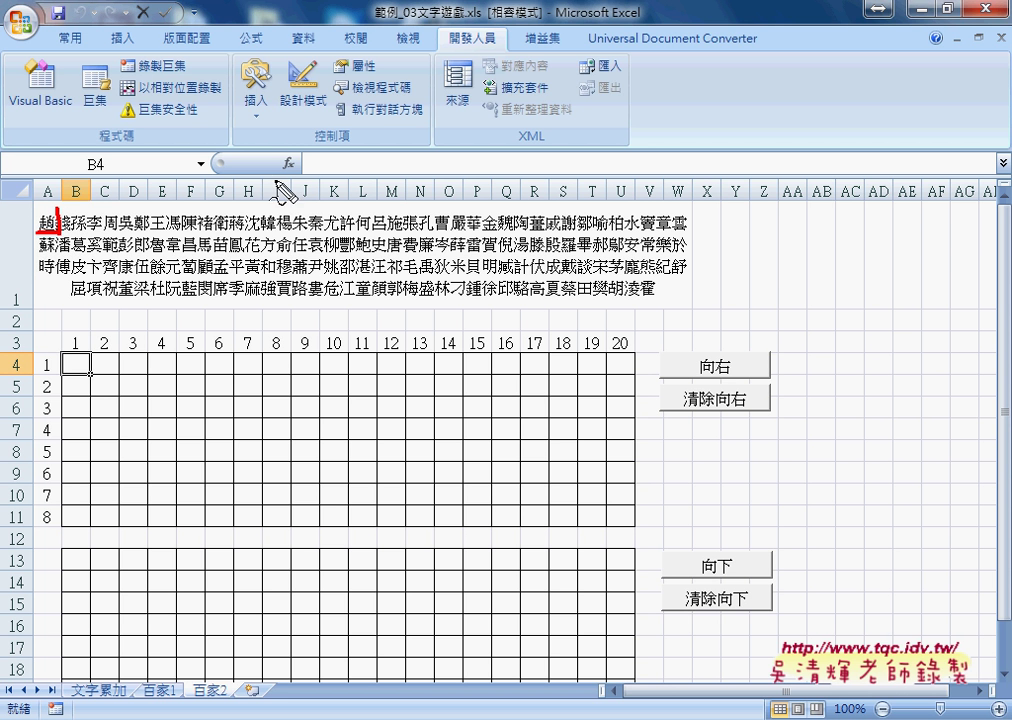
mouse_move(99, 322)
left_mouse_down()
mouse_move(134, 322)
mouse_move(140, 302)
mouse_move(166, 321)
left_mouse_up()
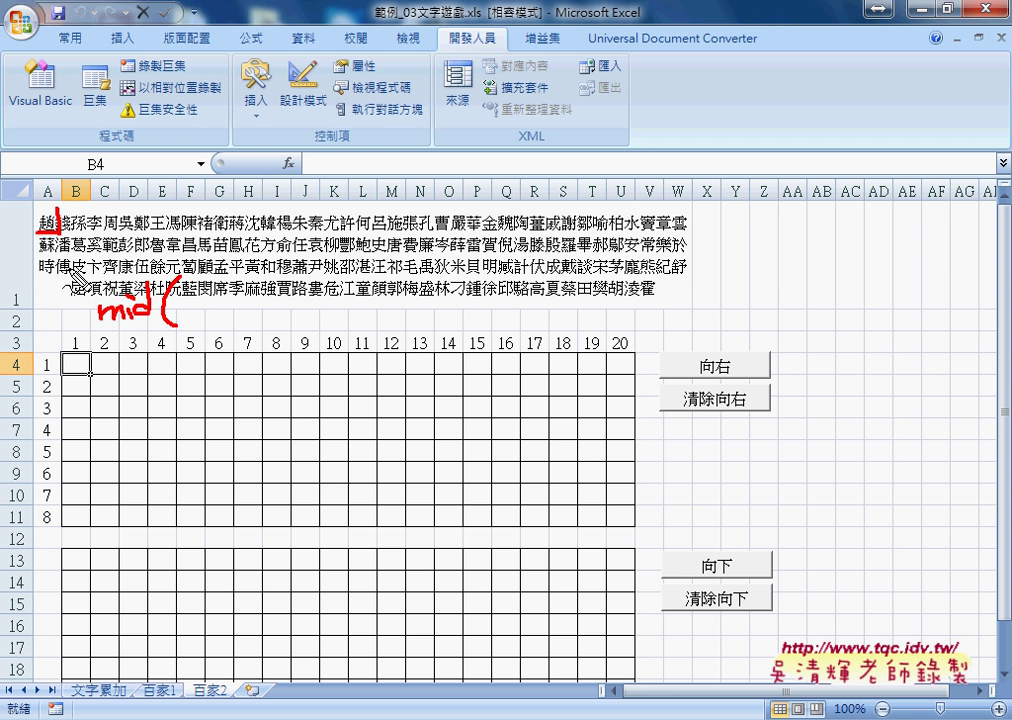
left_click_drag(240, 268, 262, 278)
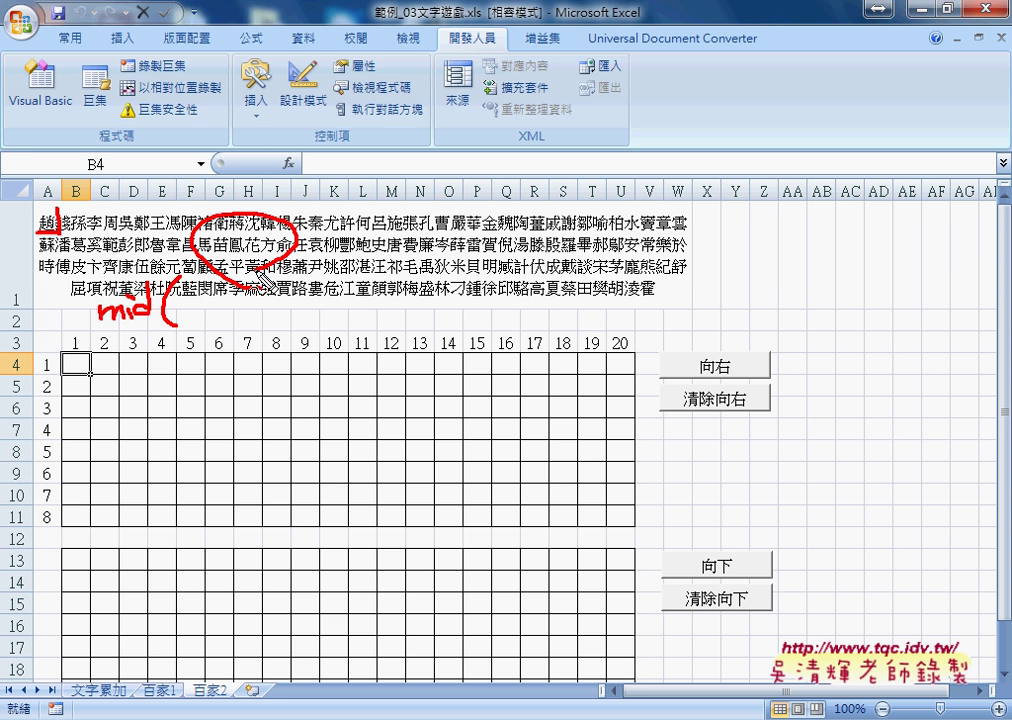
mouse_move(188, 326)
left_mouse_down()
mouse_move(205, 323)
mouse_move(203, 313)
mouse_move(214, 322)
left_mouse_up()
left_click_drag(232, 318, 229, 328)
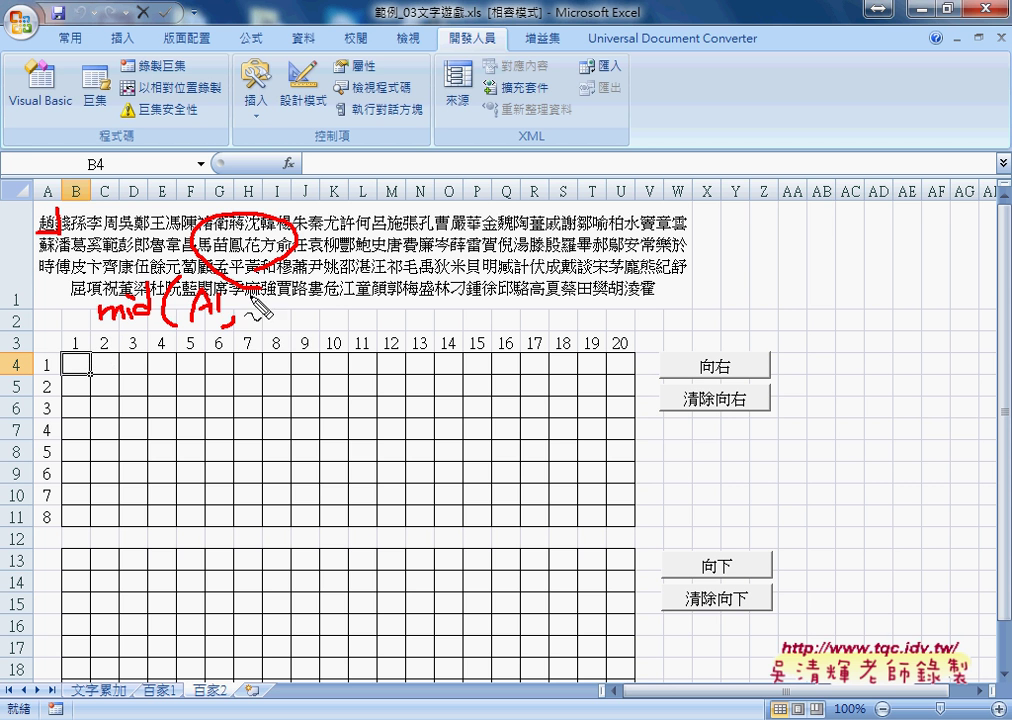
left_click_drag(281, 314, 278, 343)
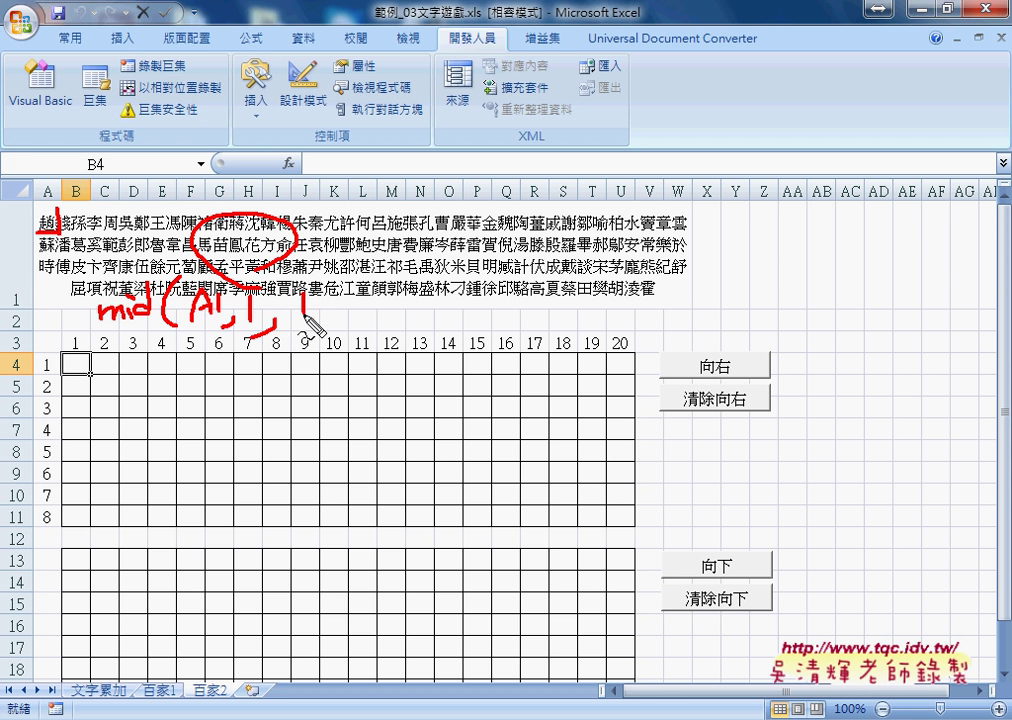
left_click_drag(325, 290, 330, 345)
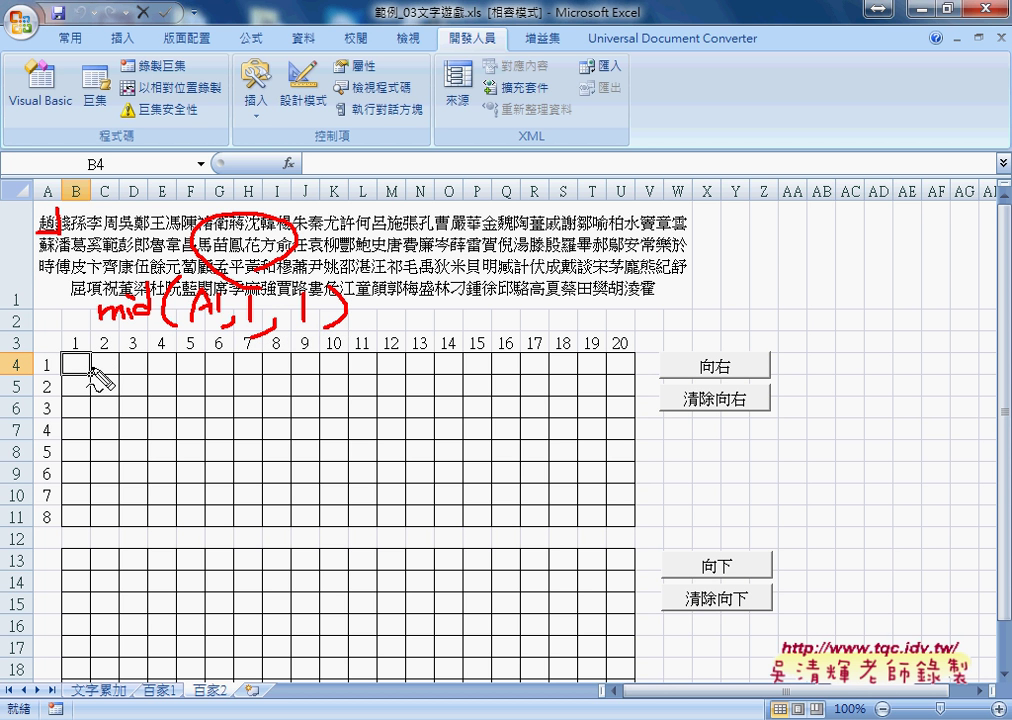
mouse_move(92, 366)
left_mouse_down()
mouse_move(162, 366)
mouse_move(146, 373)
left_mouse_up()
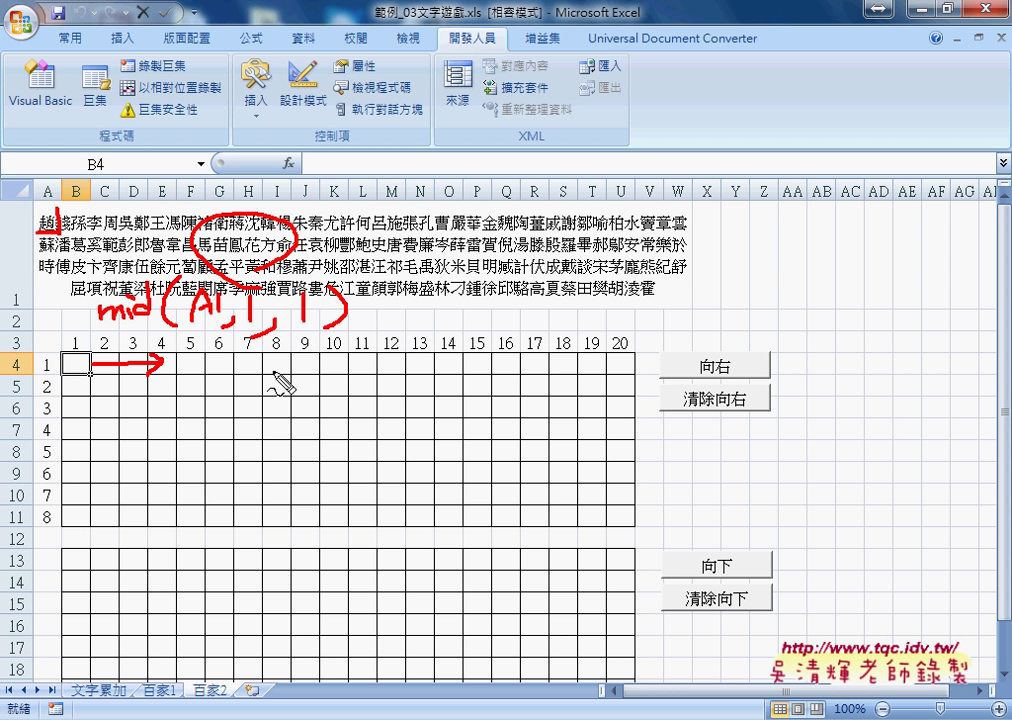
key("Escape")
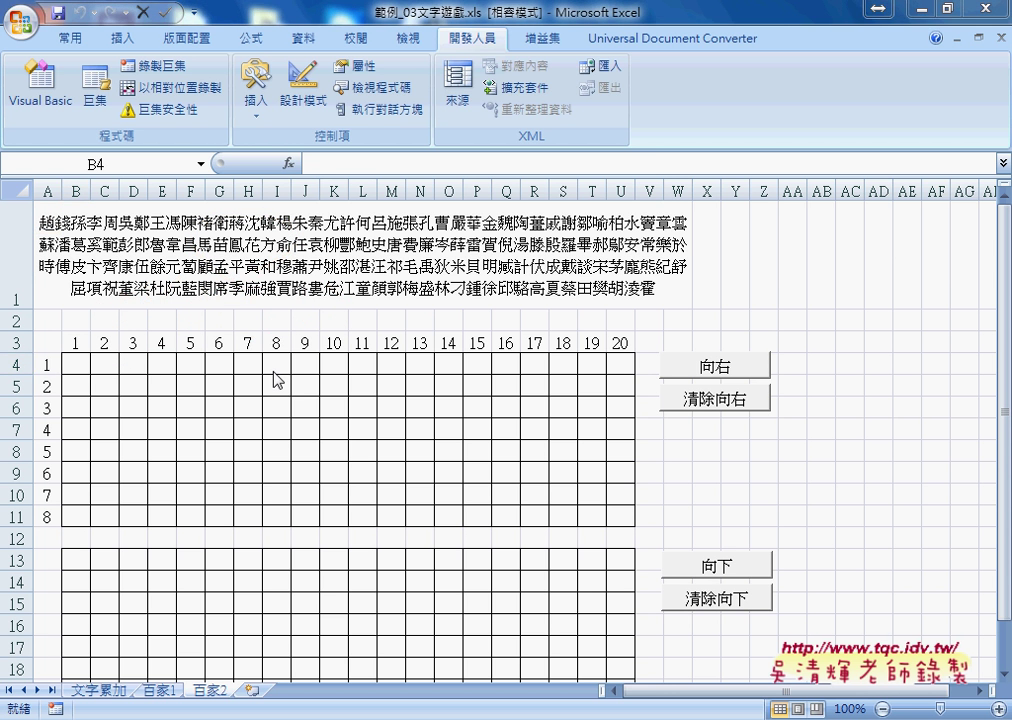
- Insert the MID function from the Text category into cell B4
left_click(84, 366)
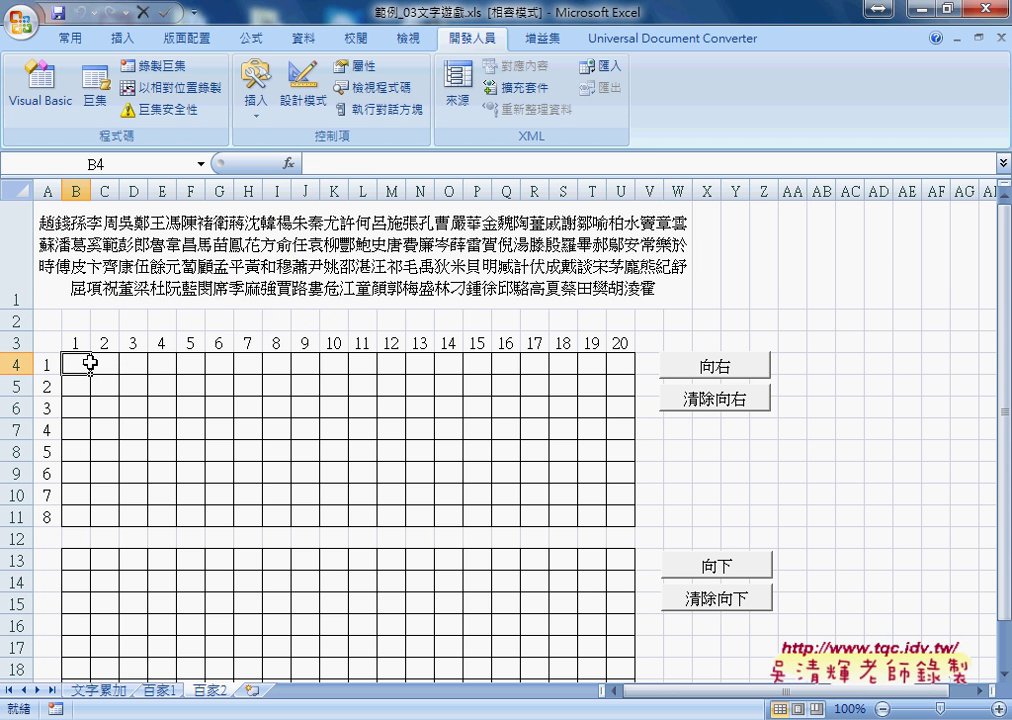
left_click(290, 163)
left_click(556, 101)
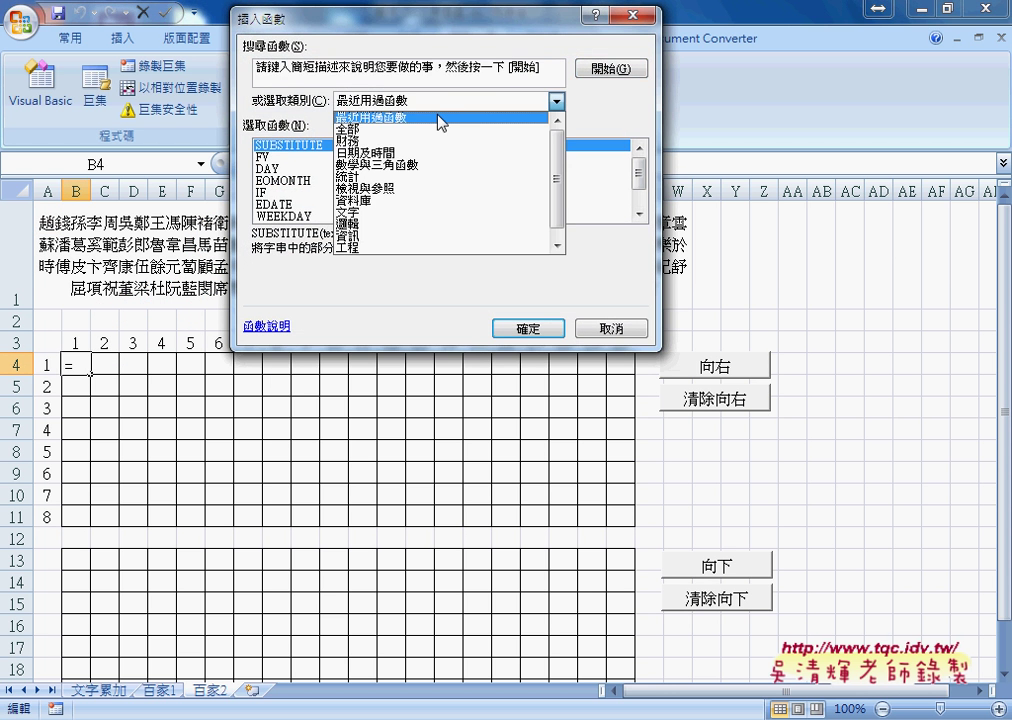
left_click(420, 212)
mouse_move(636, 167)
left_mouse_down()
mouse_move(636, 201)
mouse_move(638, 182)
left_mouse_up()
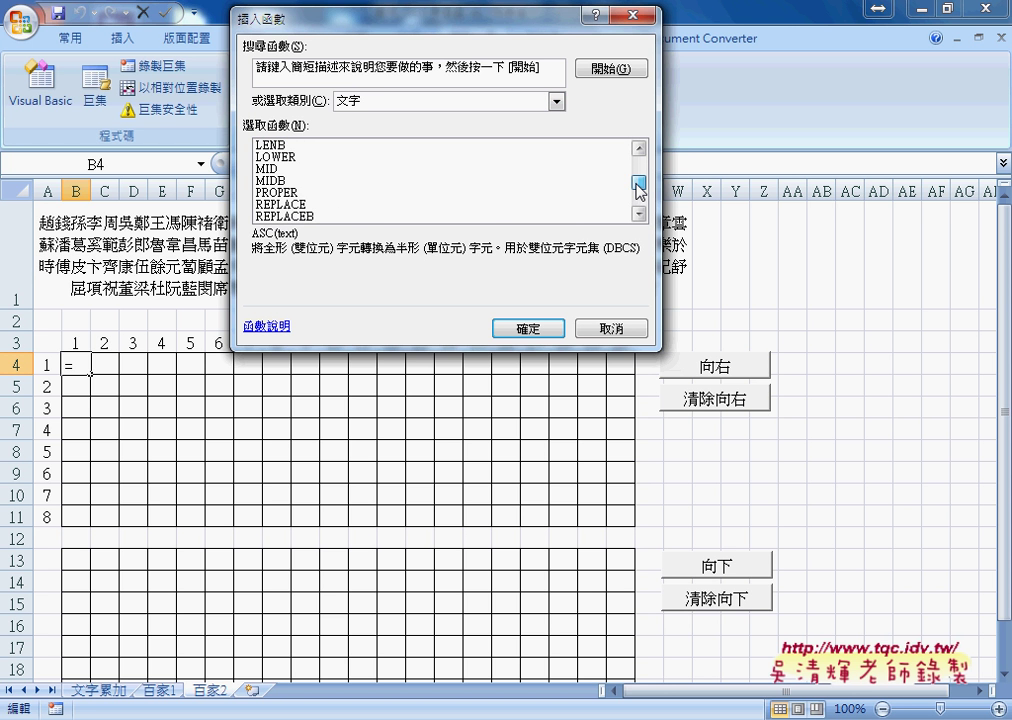
left_click(335, 169)
left_click(524, 326)
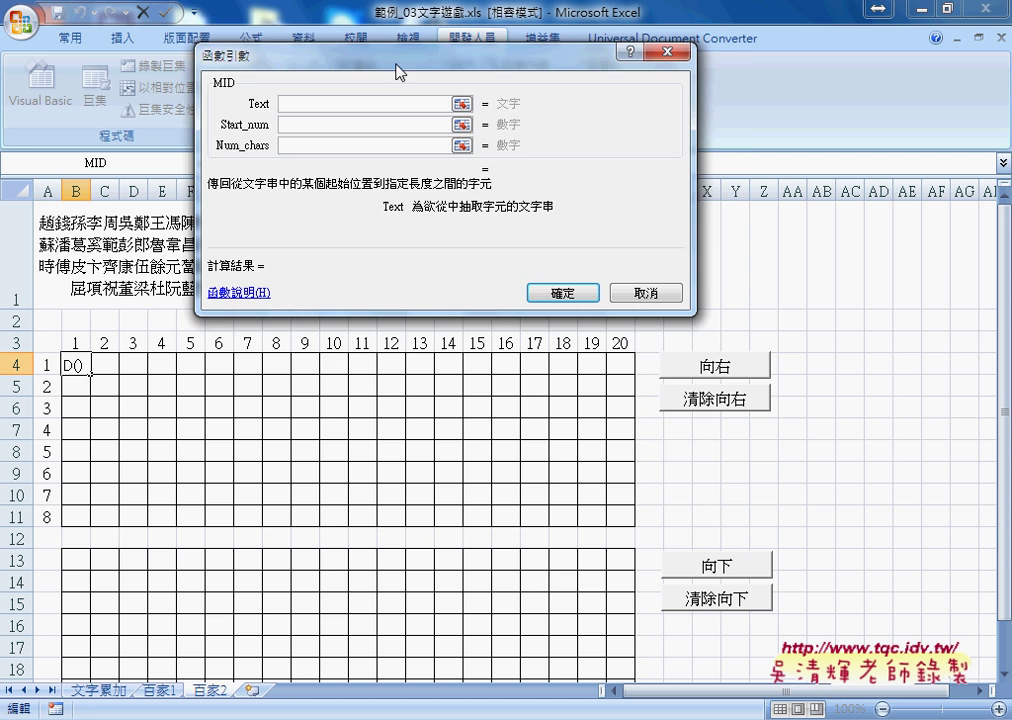
- Set MID's Text to $A$1 and Num_chars to 1, leaving Start_num blank
left_click_drag(399, 72, 485, 356)
left_click(400, 280)
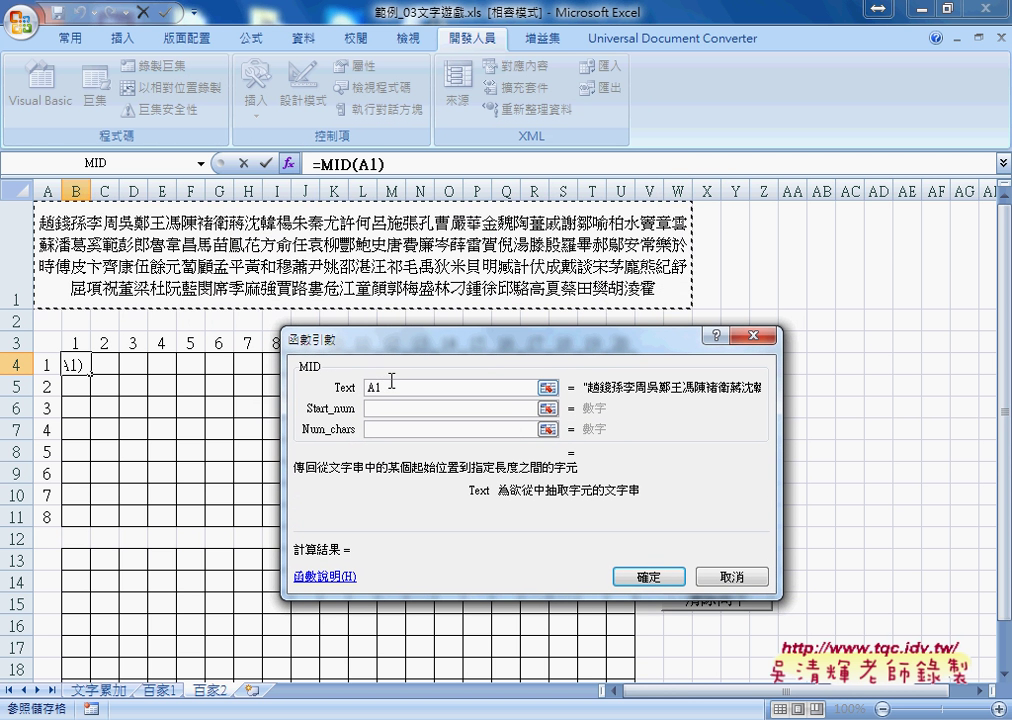
left_click(430, 388)
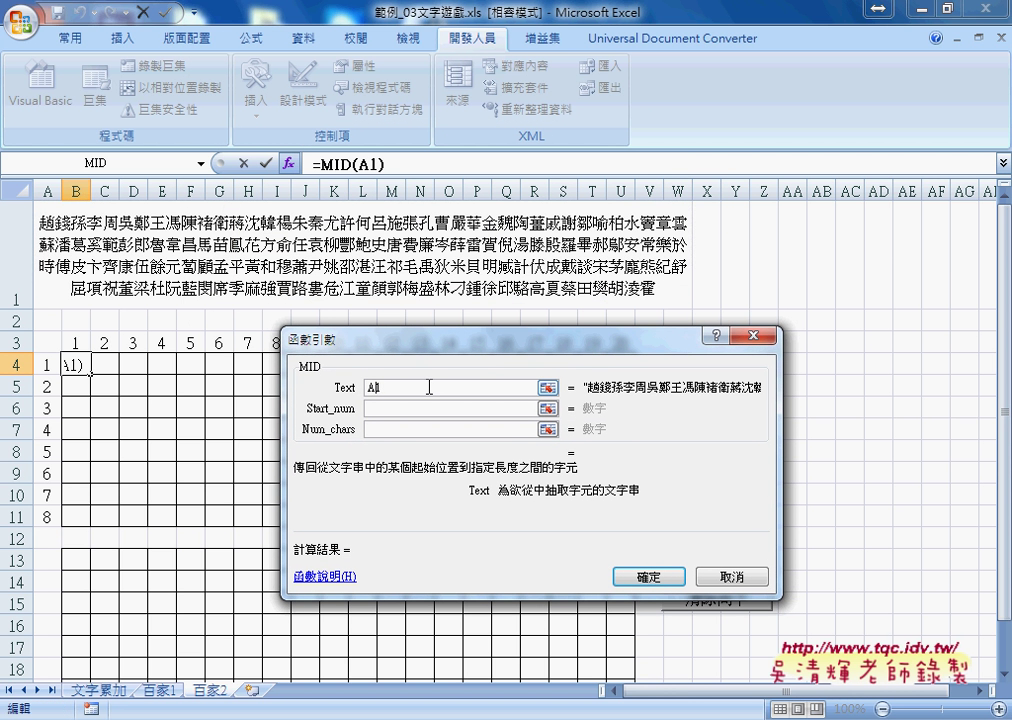
key("F4")
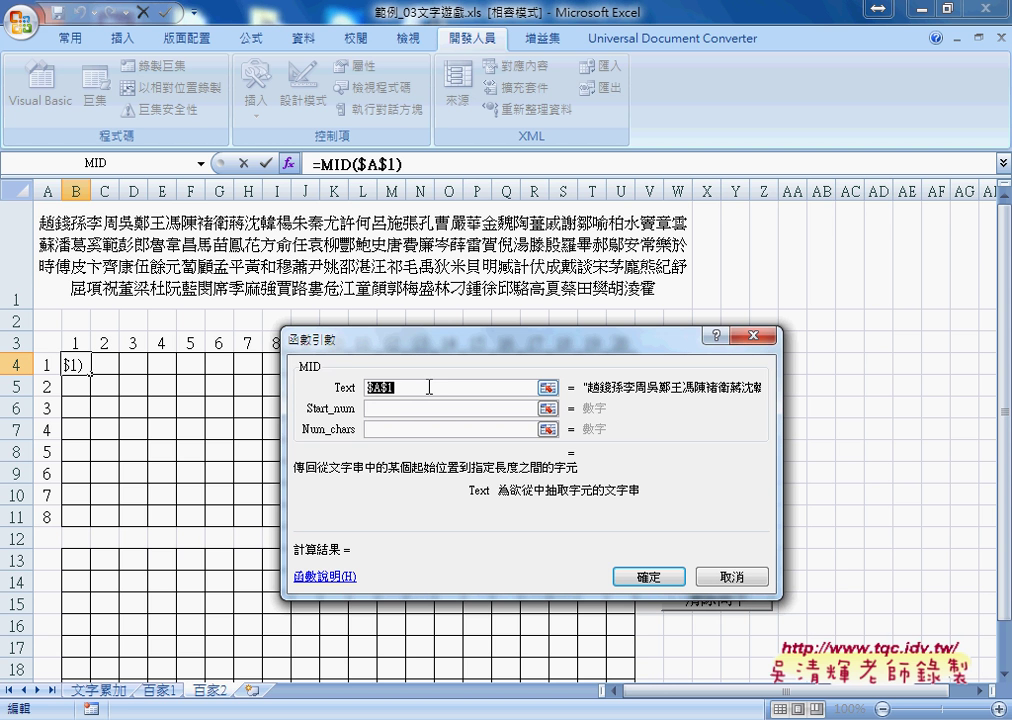
left_click(382, 429)
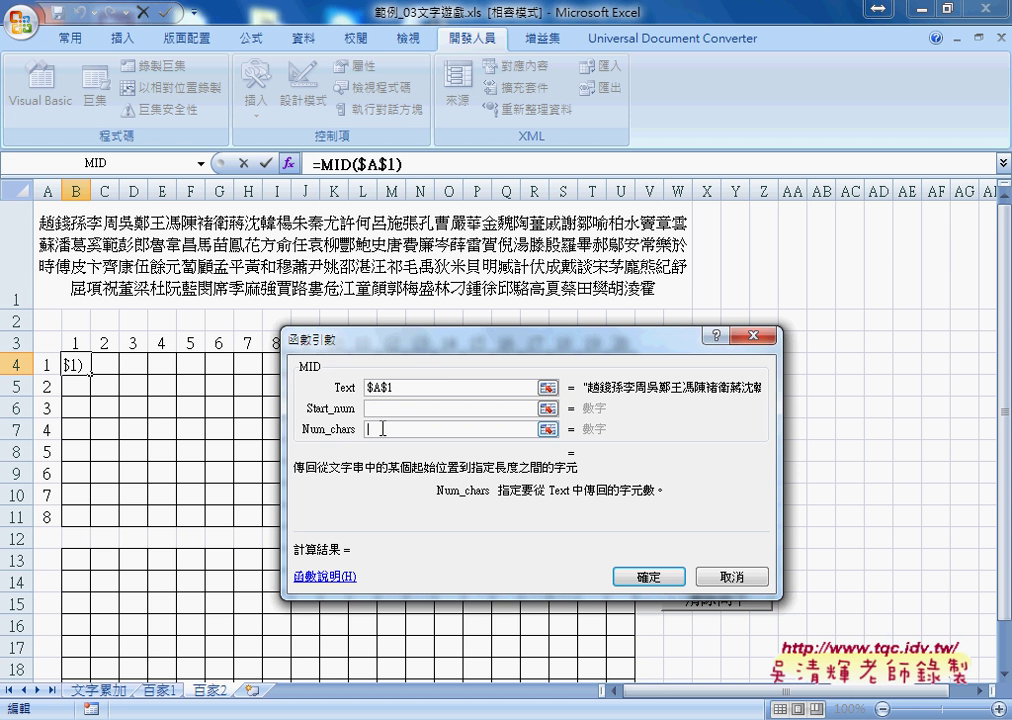
type("1")
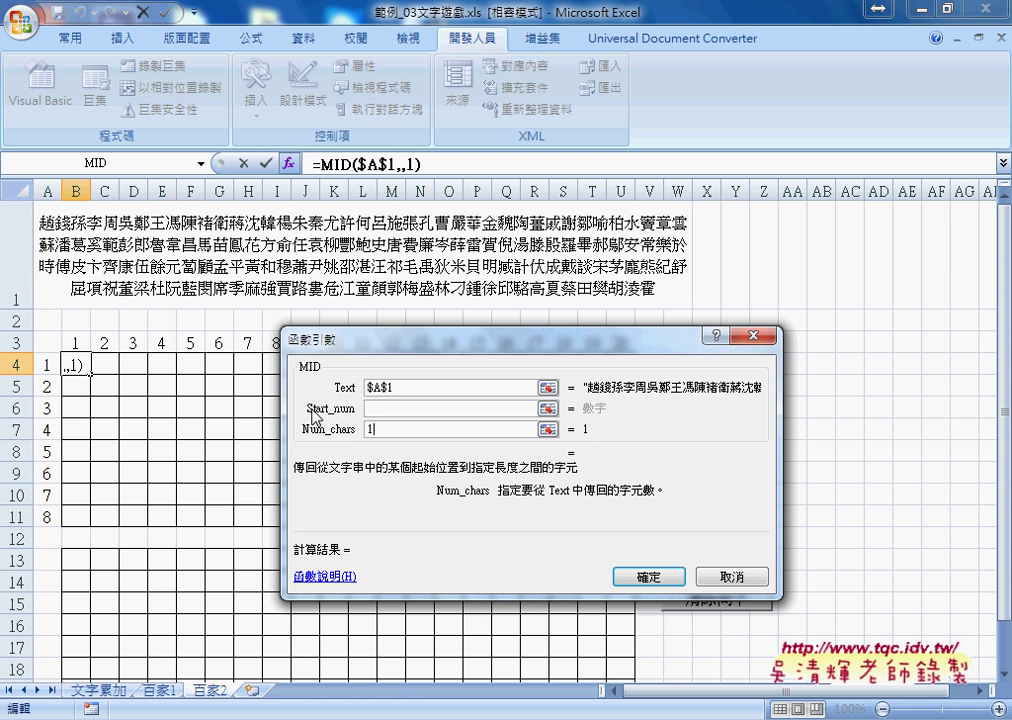
left_click(390, 407)
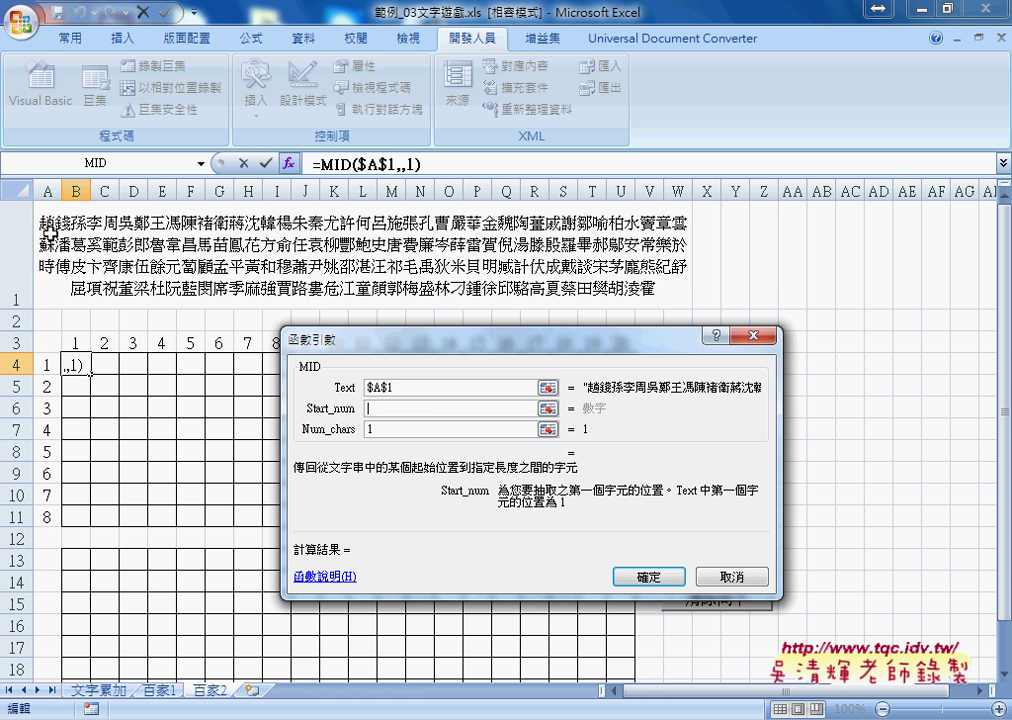
left_click_drag(335, 344, 307, 414)
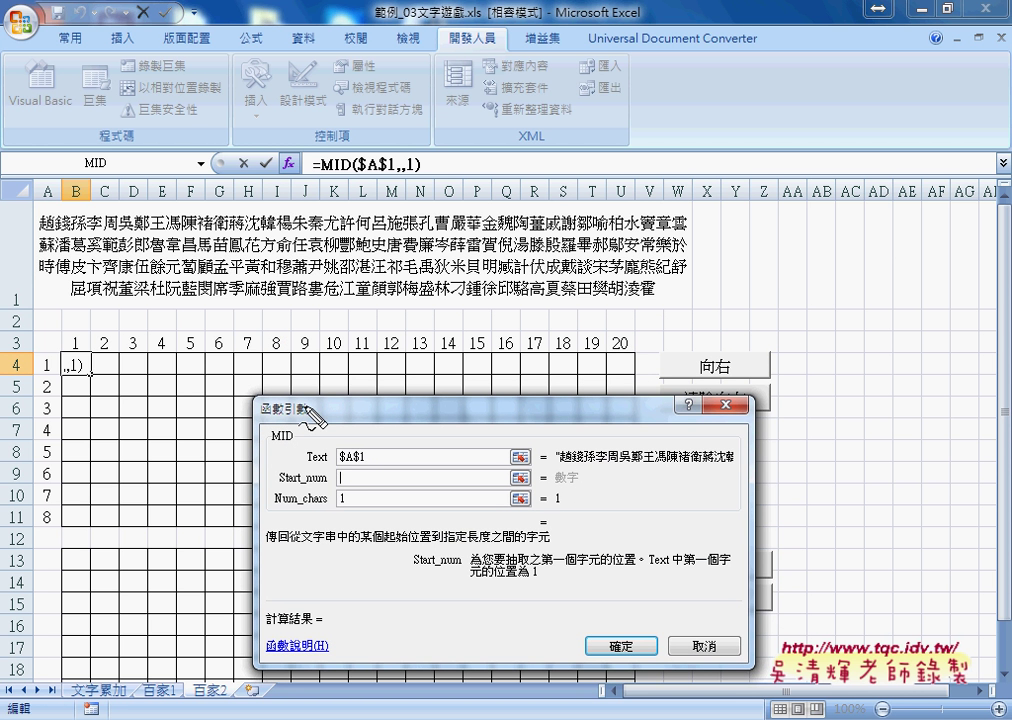
left_click_drag(360, 468, 445, 480)
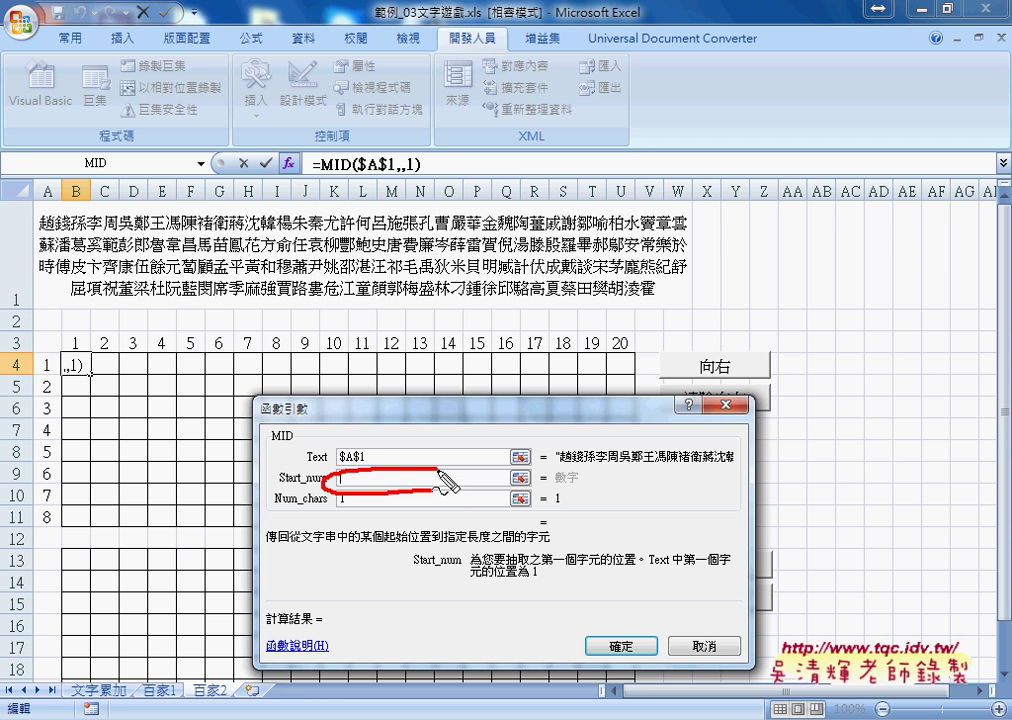
mouse_move(505, 436)
left_mouse_down()
mouse_move(458, 470)
mouse_move(437, 468)
mouse_move(452, 488)
left_mouse_up()
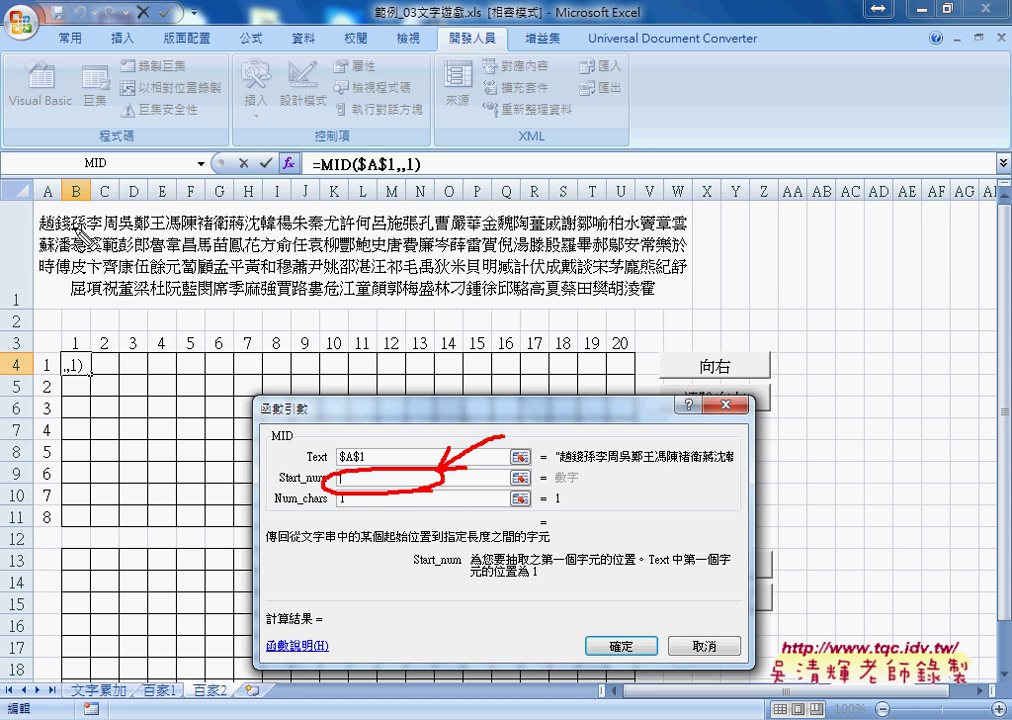
mouse_move(70, 175)
left_mouse_down()
mouse_move(243, 186)
mouse_move(236, 200)
left_mouse_up()
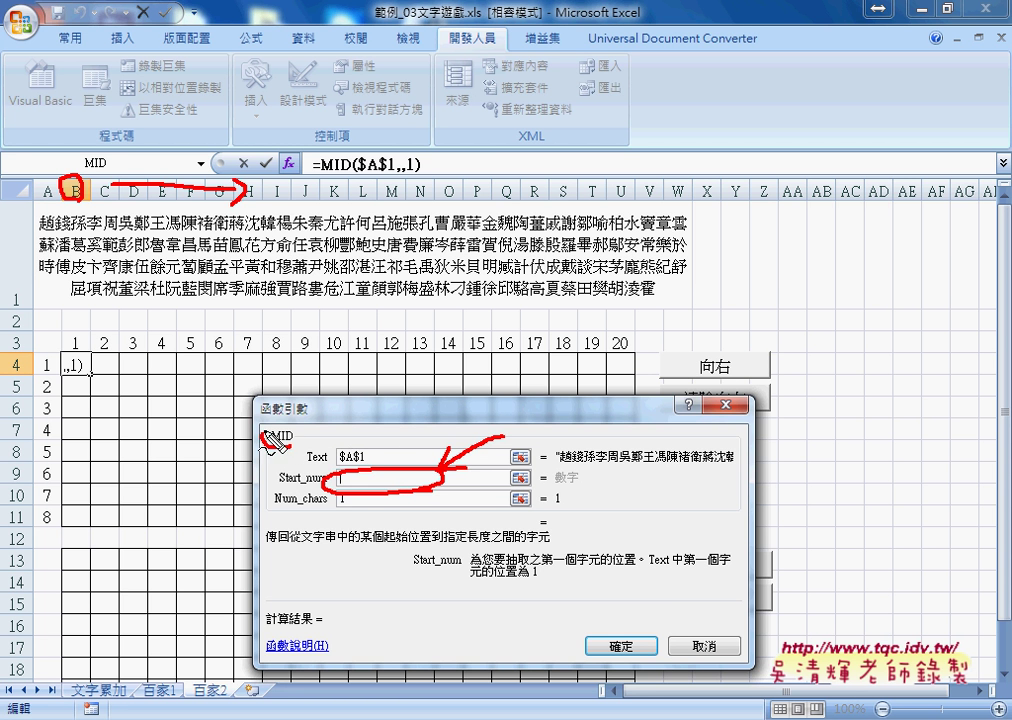
left_click_drag(292, 428, 290, 432)
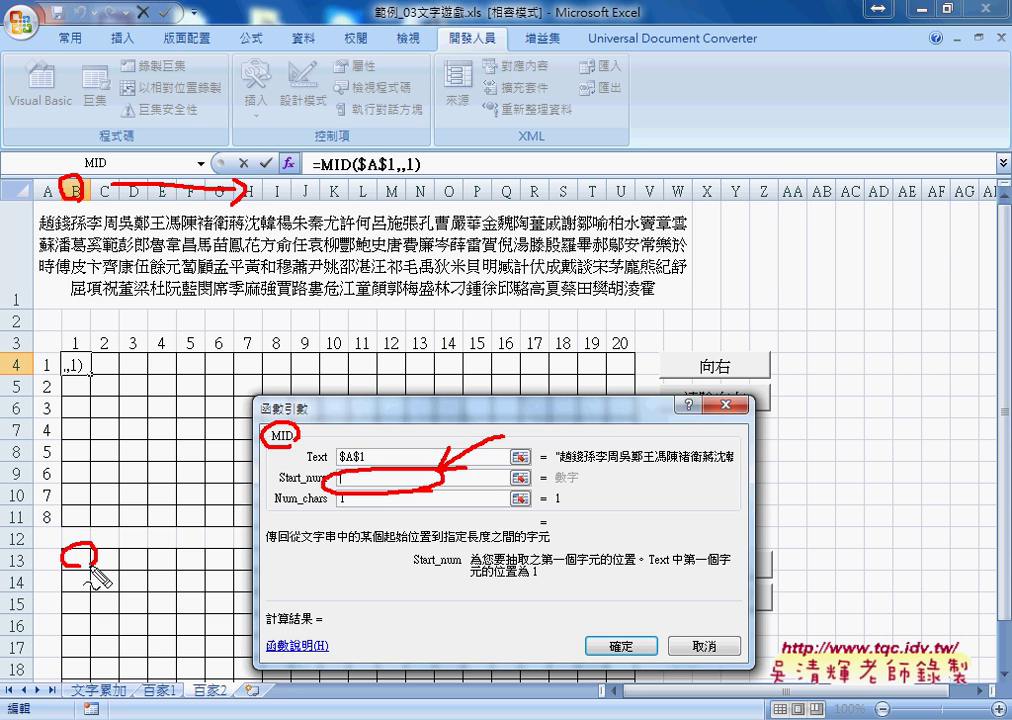
left_click_drag(70, 547, 66, 552)
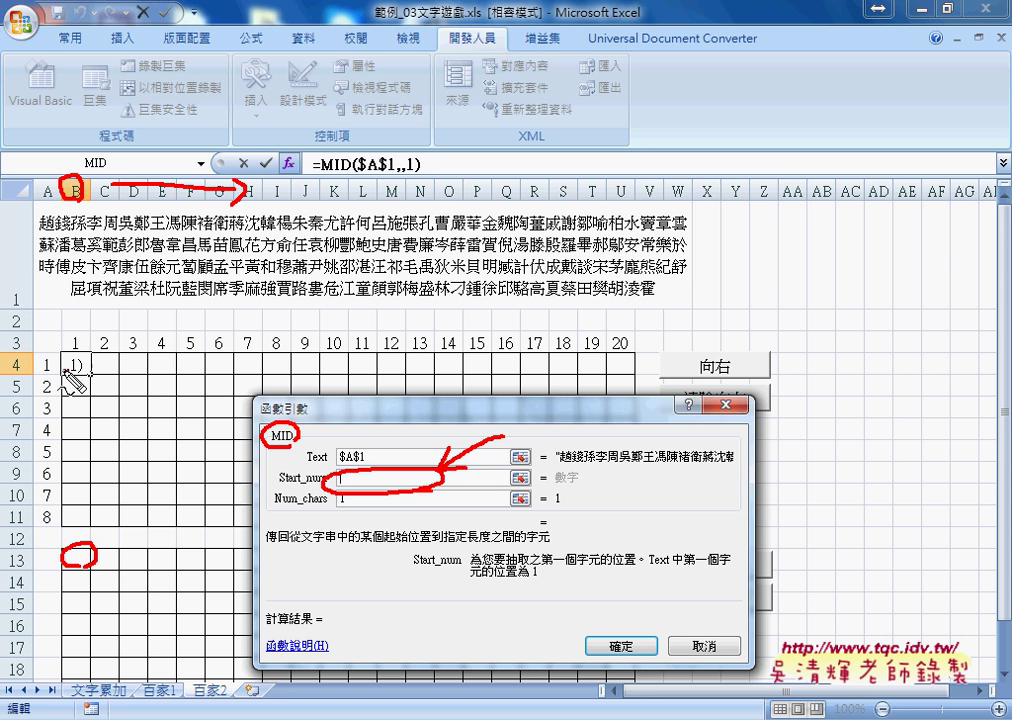
left_click_drag(88, 354, 161, 372)
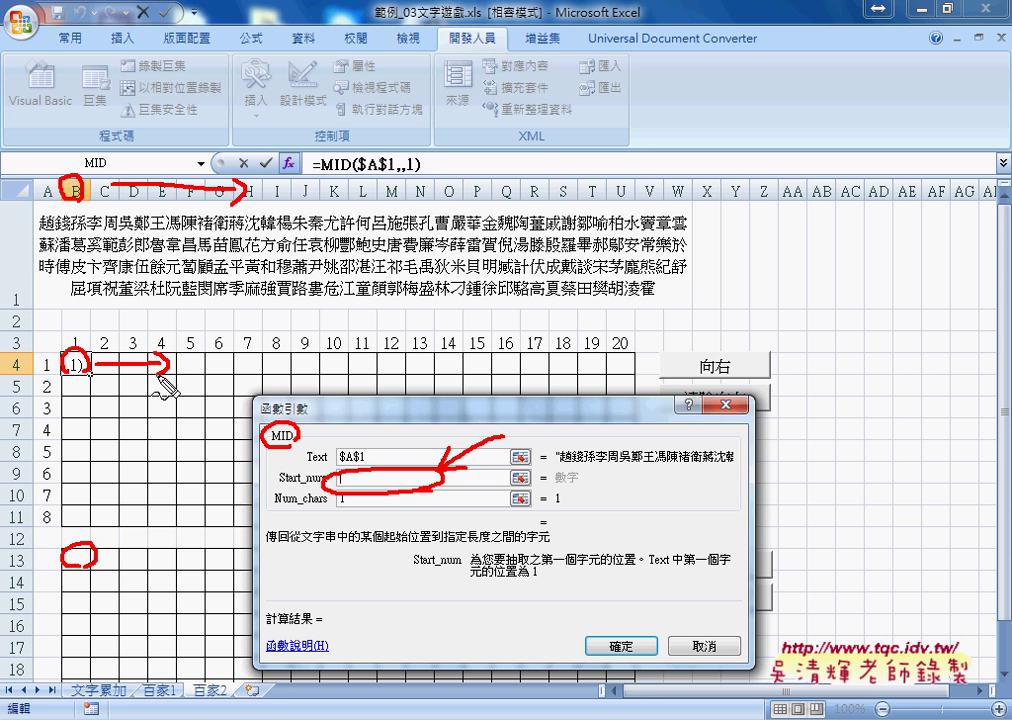
mouse_move(75, 567)
left_mouse_down()
mouse_move(76, 636)
mouse_move(93, 626)
left_mouse_up()
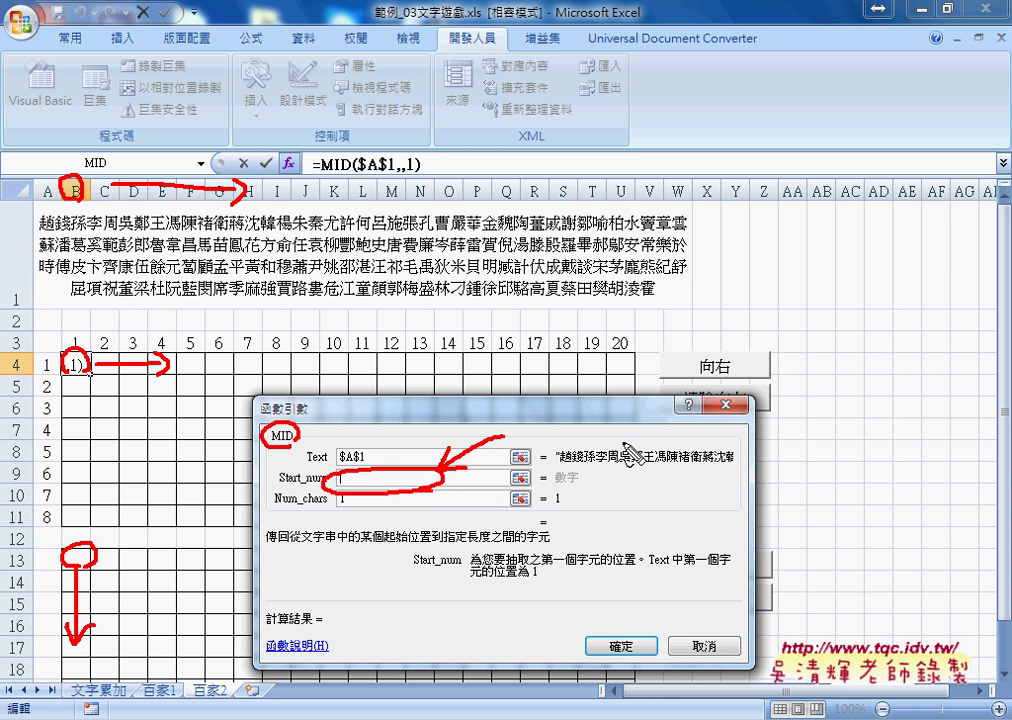
key("Escape")
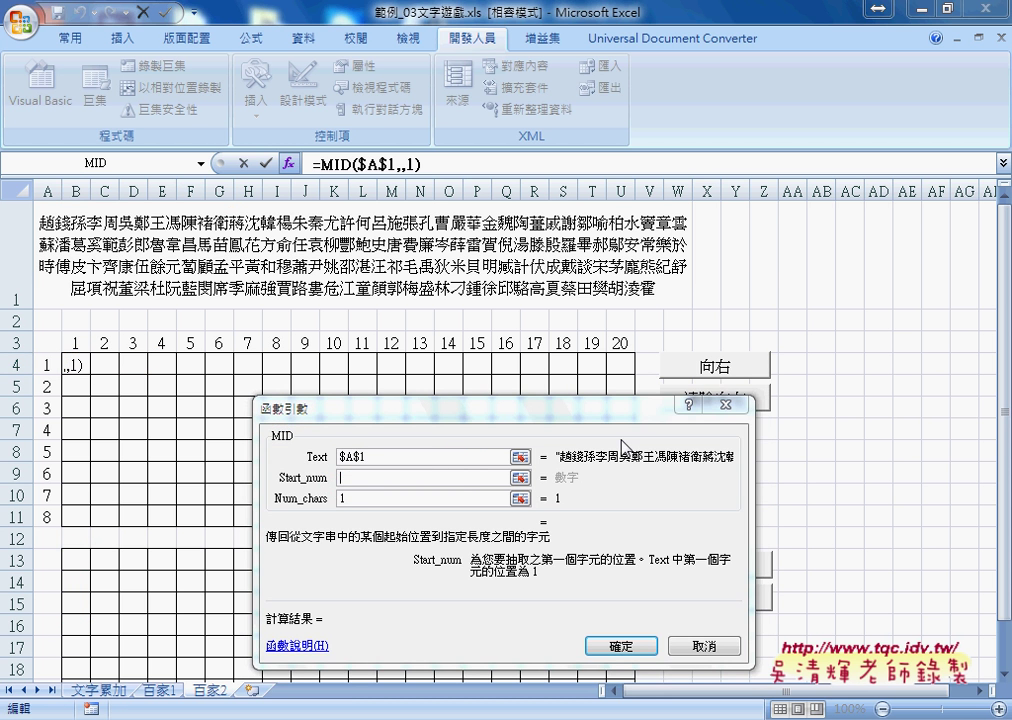
- Cancel the unfinished formula and run the 向右 and 向下 macros to fill both grids
left_click(704, 646)
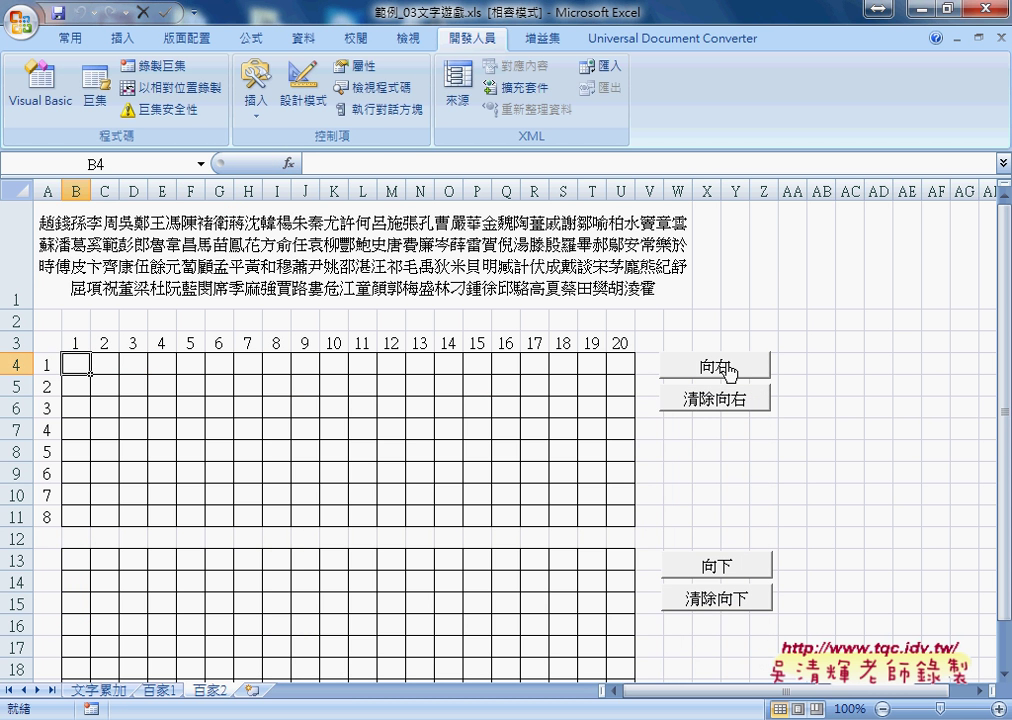
left_click(731, 374)
left_click(716, 567)
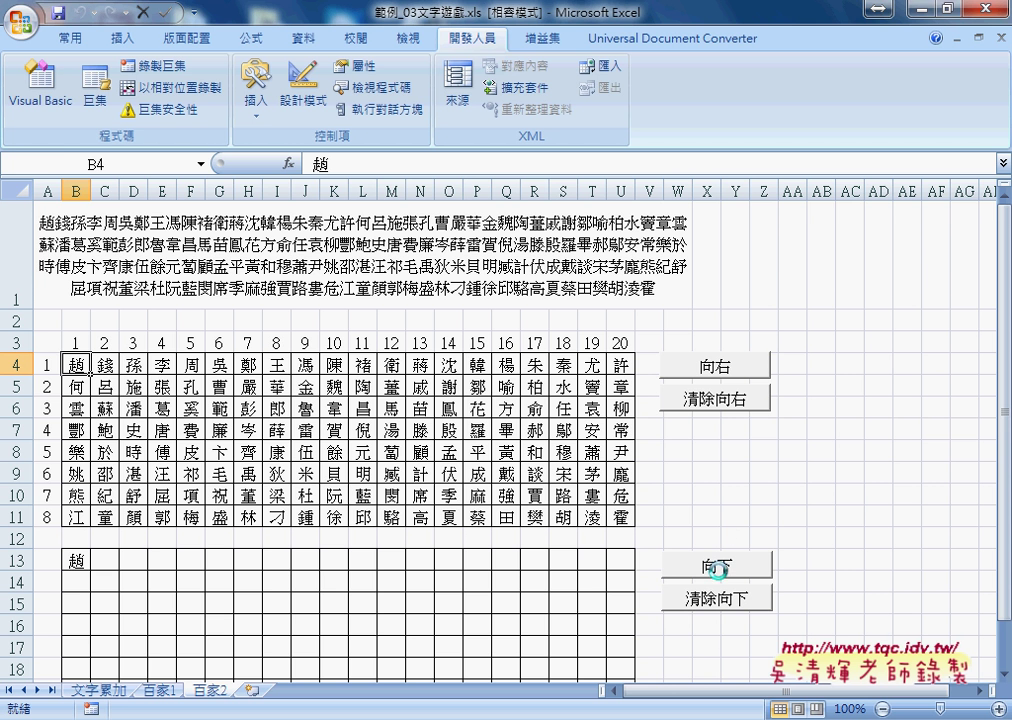
- Review the filled grids, then empty both with 清除向右 and 清除向下
left_click_drag(75, 364, 626, 370)
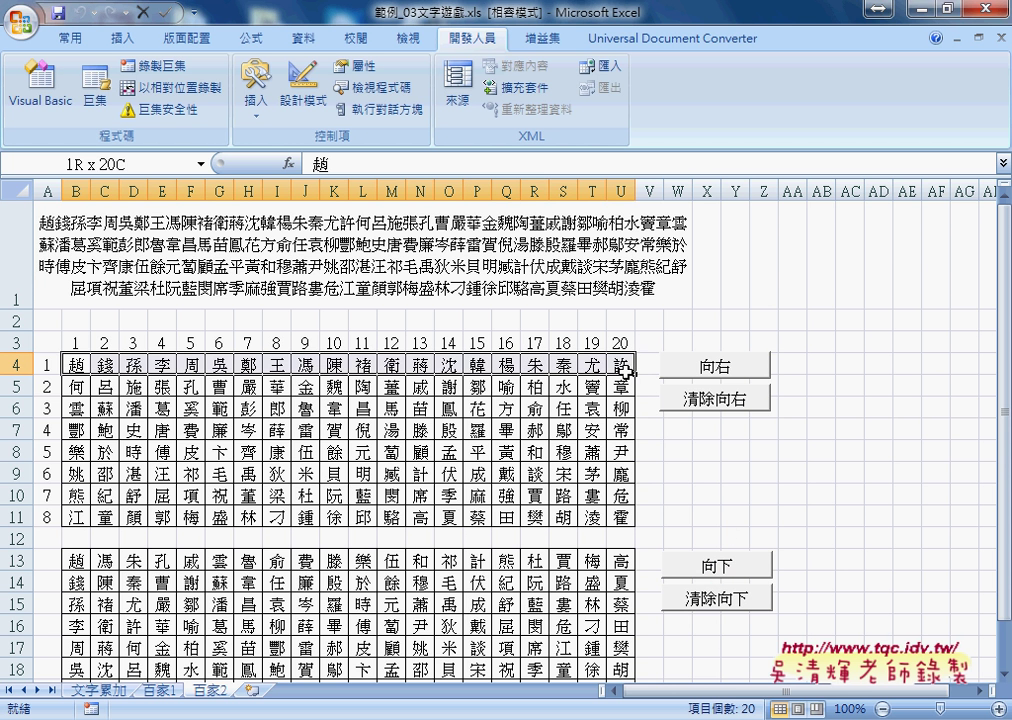
left_click_drag(76, 532, 78, 610)
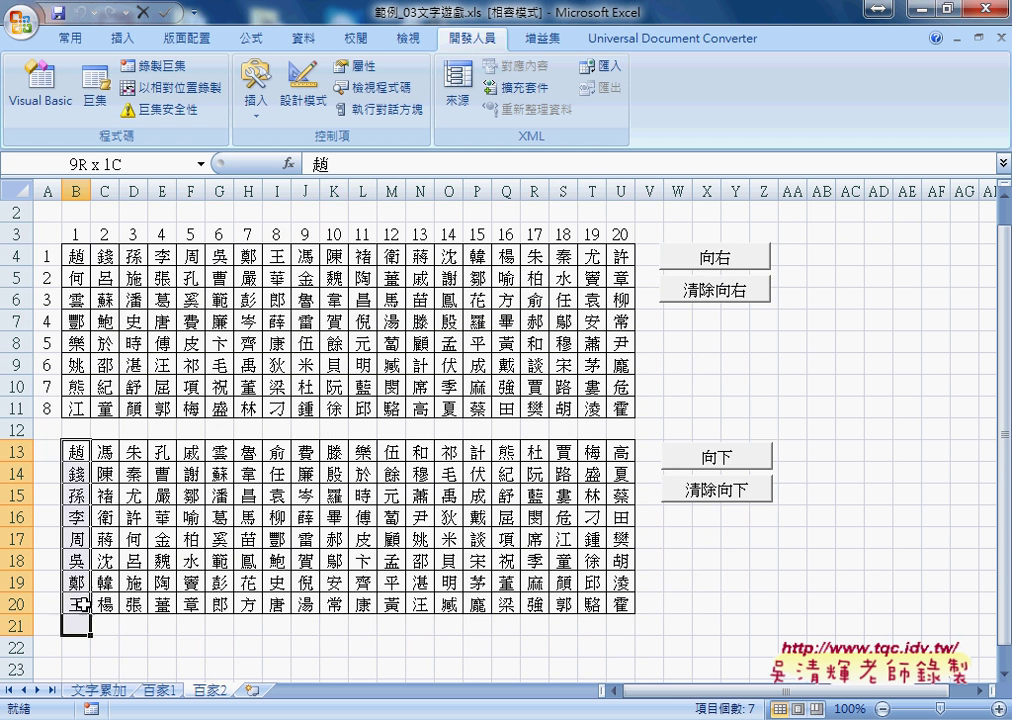
left_click_drag(76, 258, 645, 264)
left_click(709, 292)
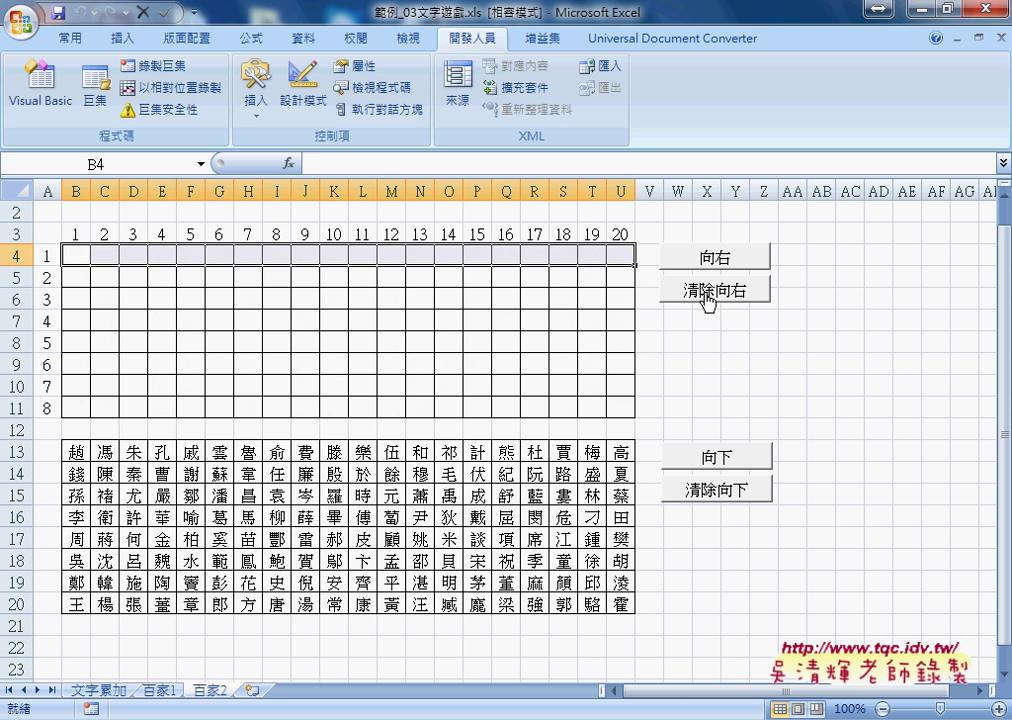
left_click(722, 494)
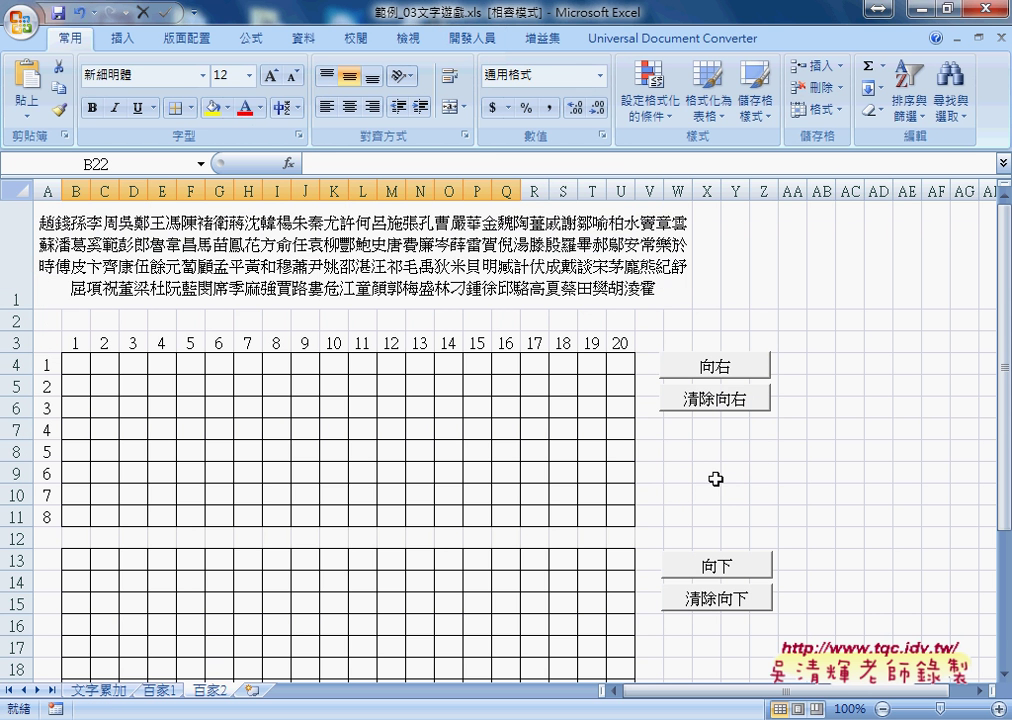
- Insert the MID function into cell B4
left_click(78, 365)
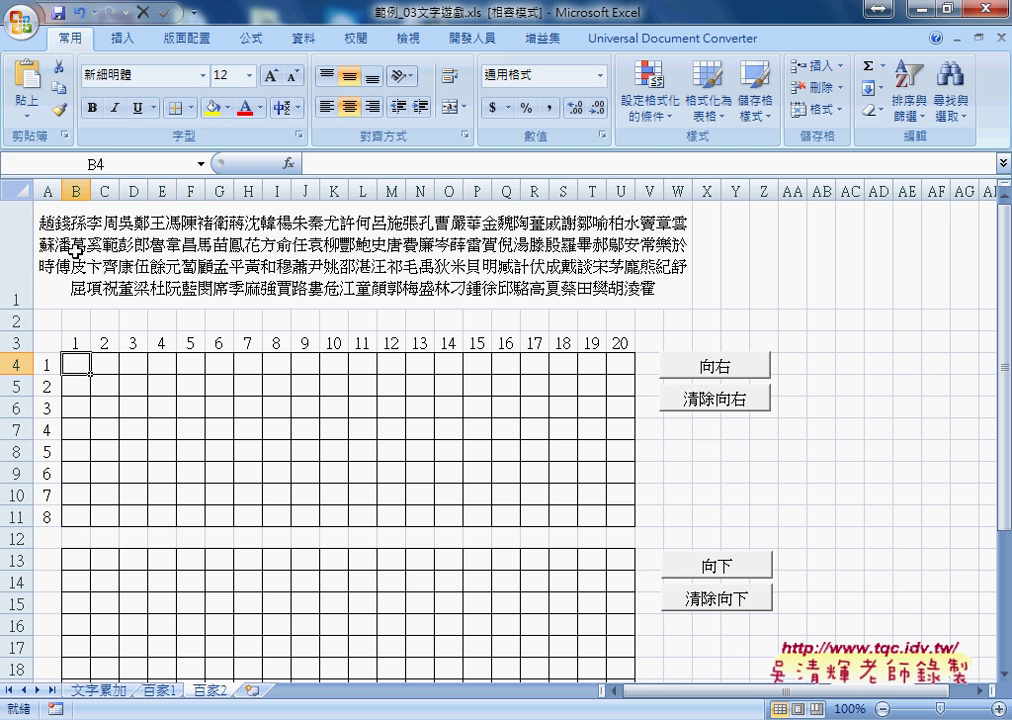
left_click_drag(80, 360, 601, 362)
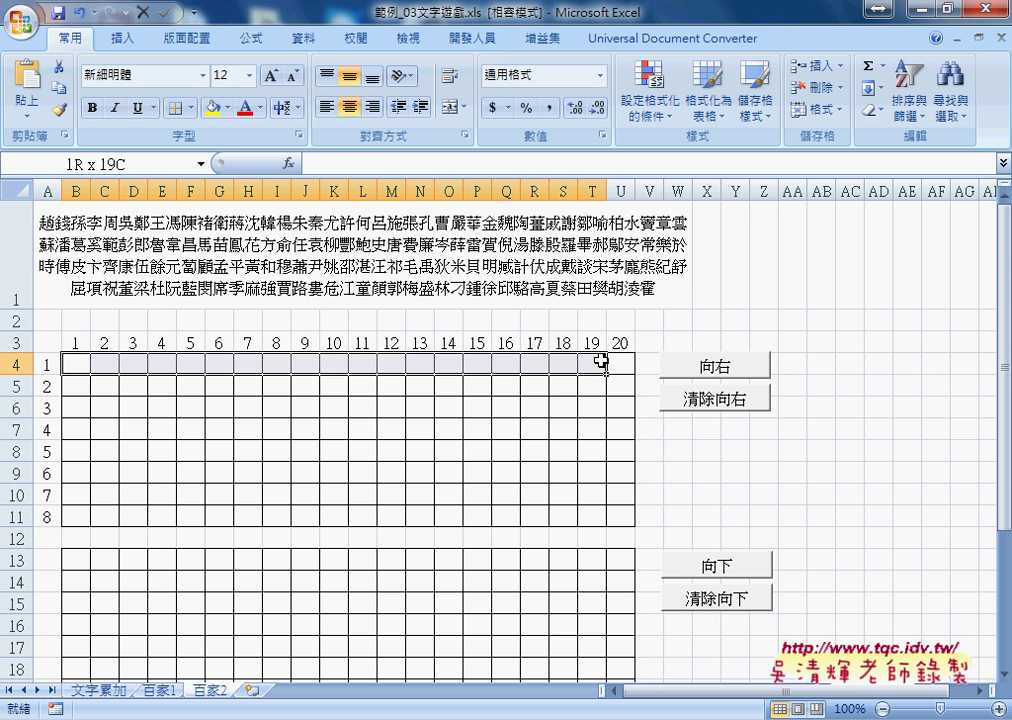
left_click(78, 362)
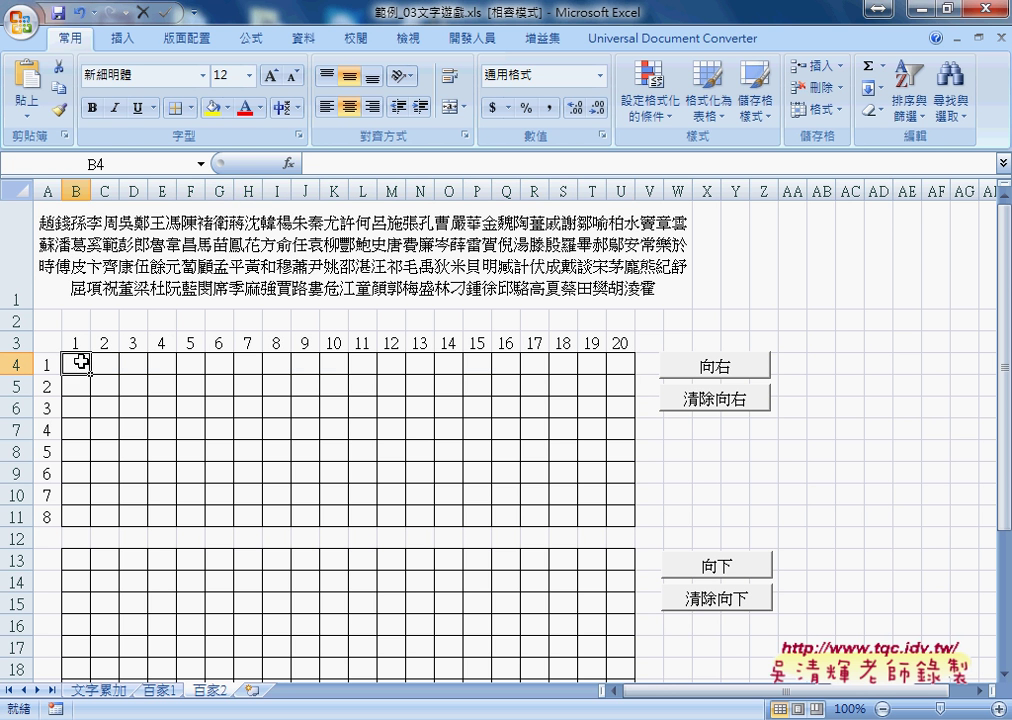
left_click(288, 164)
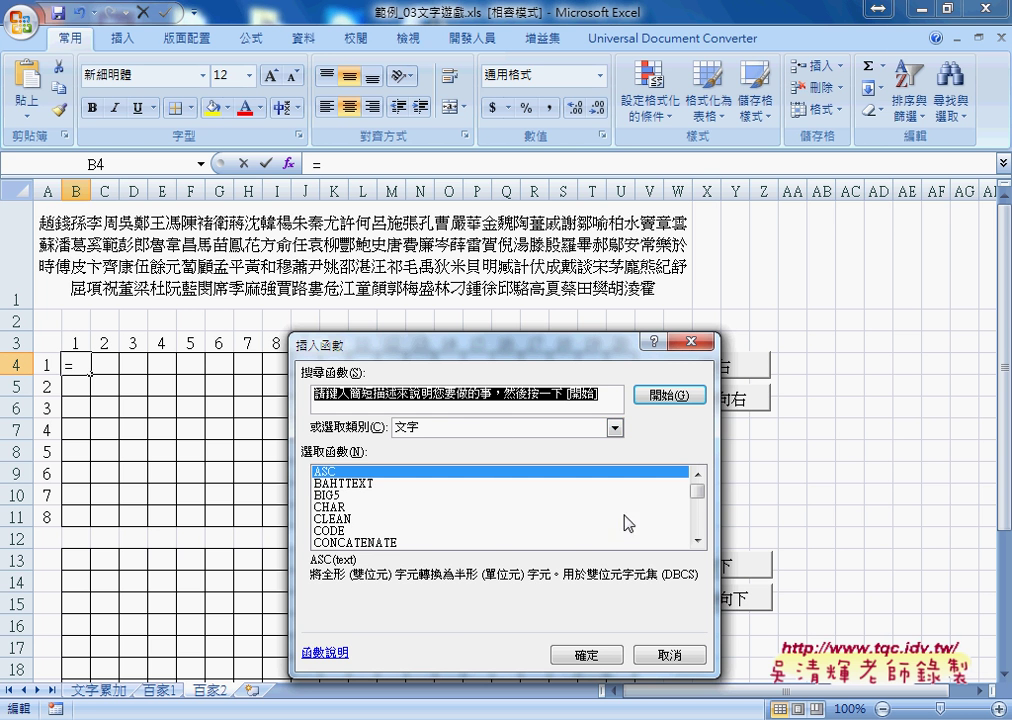
left_click_drag(703, 503, 703, 510)
left_click_drag(703, 511, 703, 518)
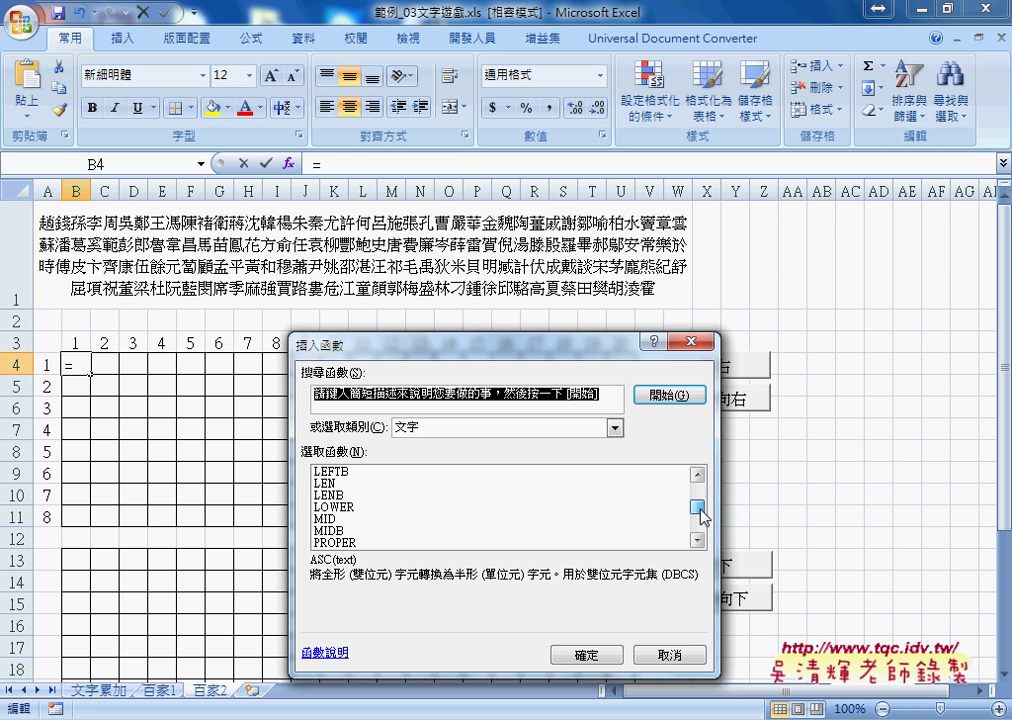
left_click(400, 519)
left_click(586, 655)
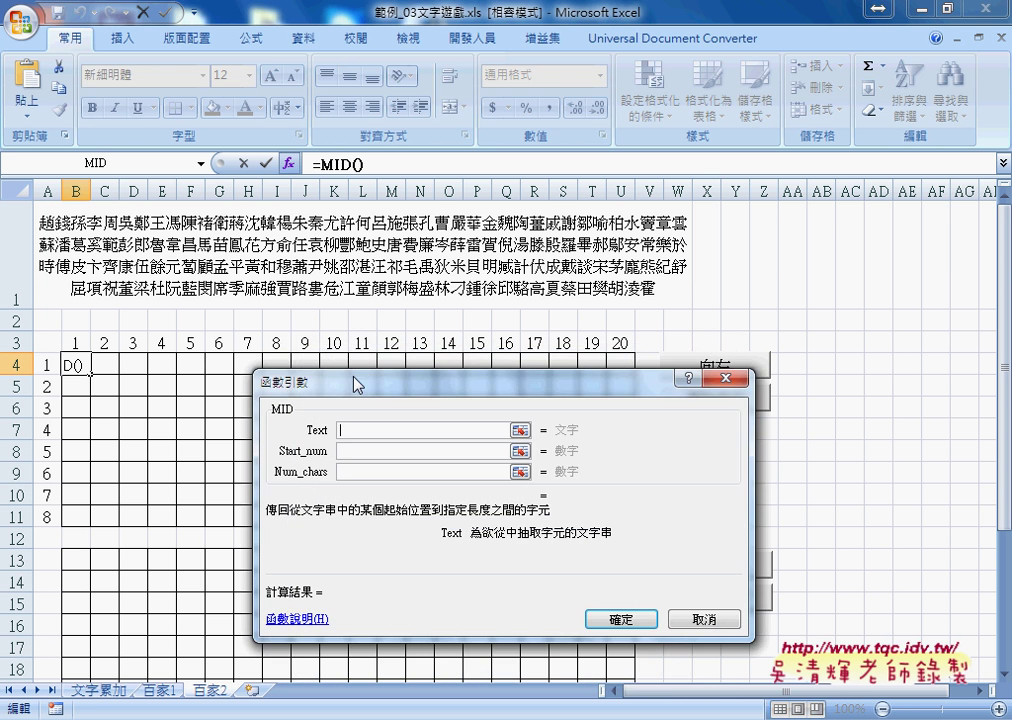
- Set MID's Text to $A$1, Num_chars to 1 and Start_num to column()-1
left_click(347, 291)
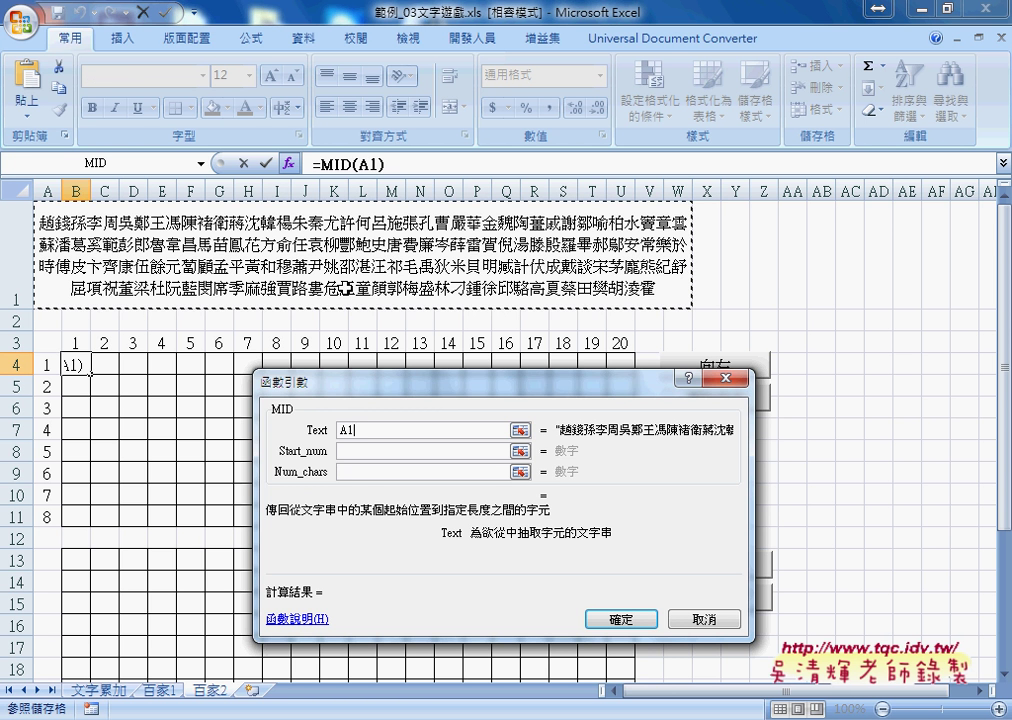
key("F4")
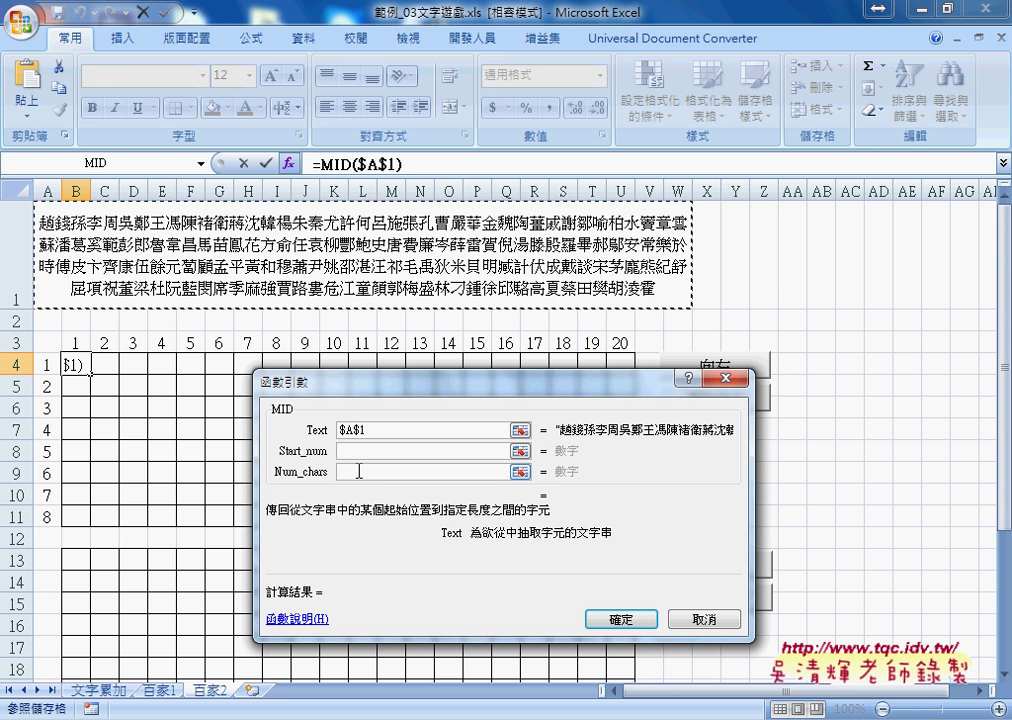
left_click(359, 471)
type("1")
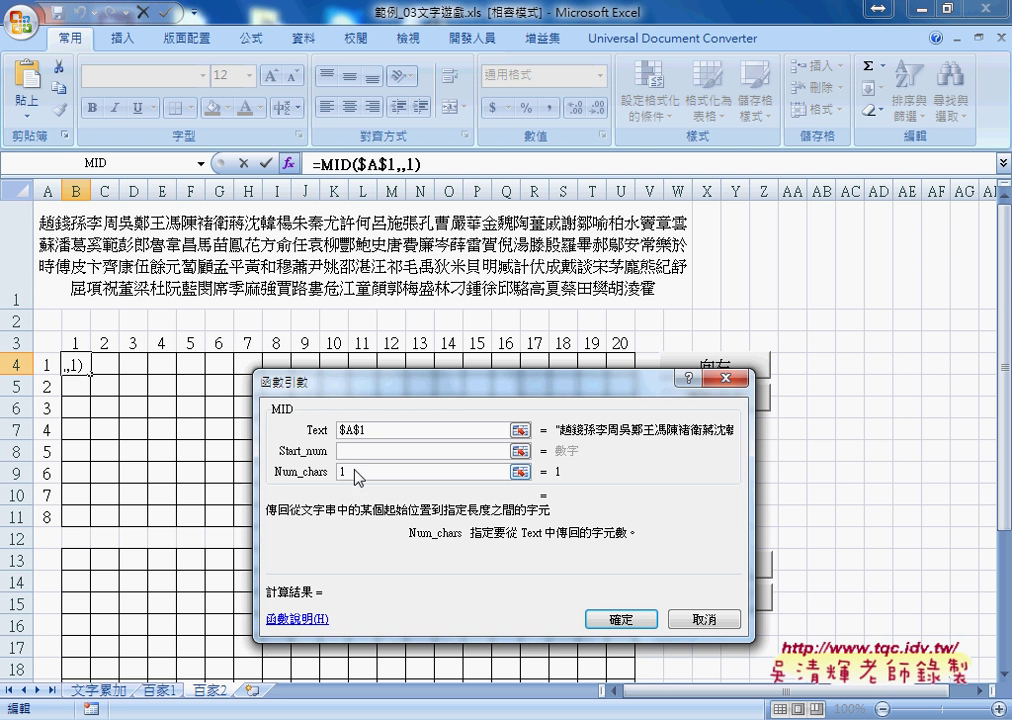
left_click(352, 449)
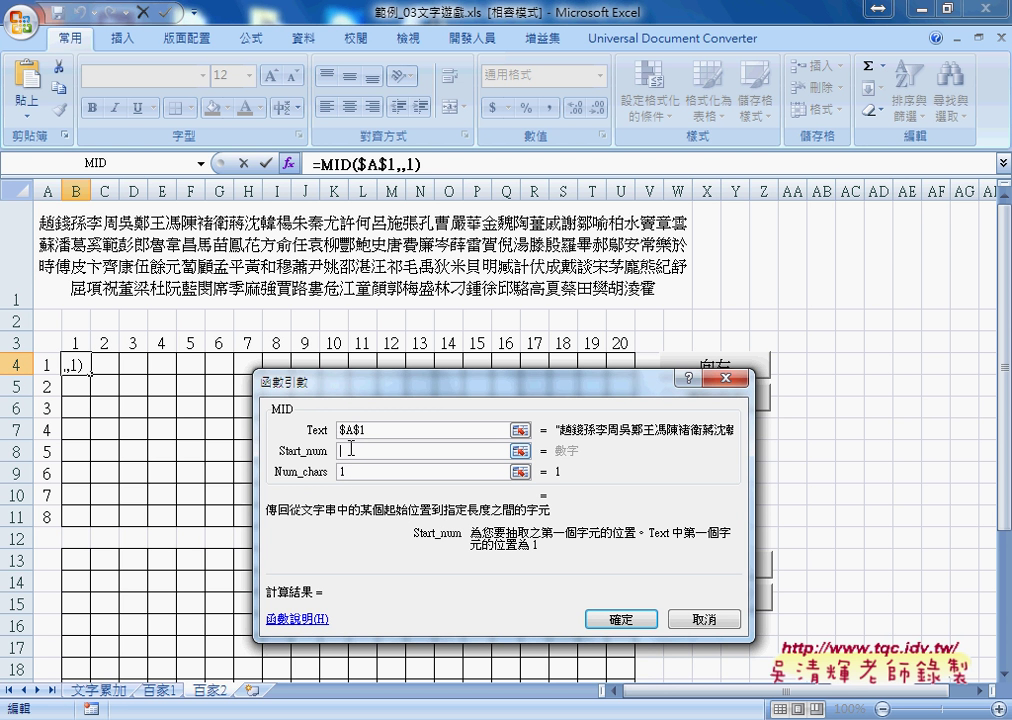
type("c")
type("olum")
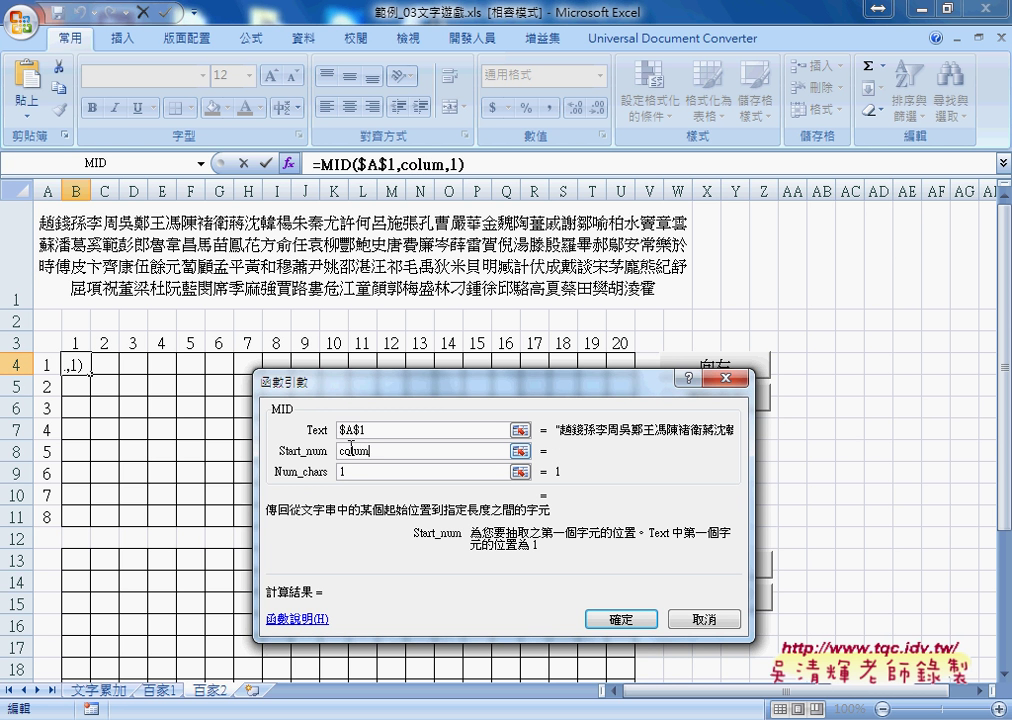
type("n()")
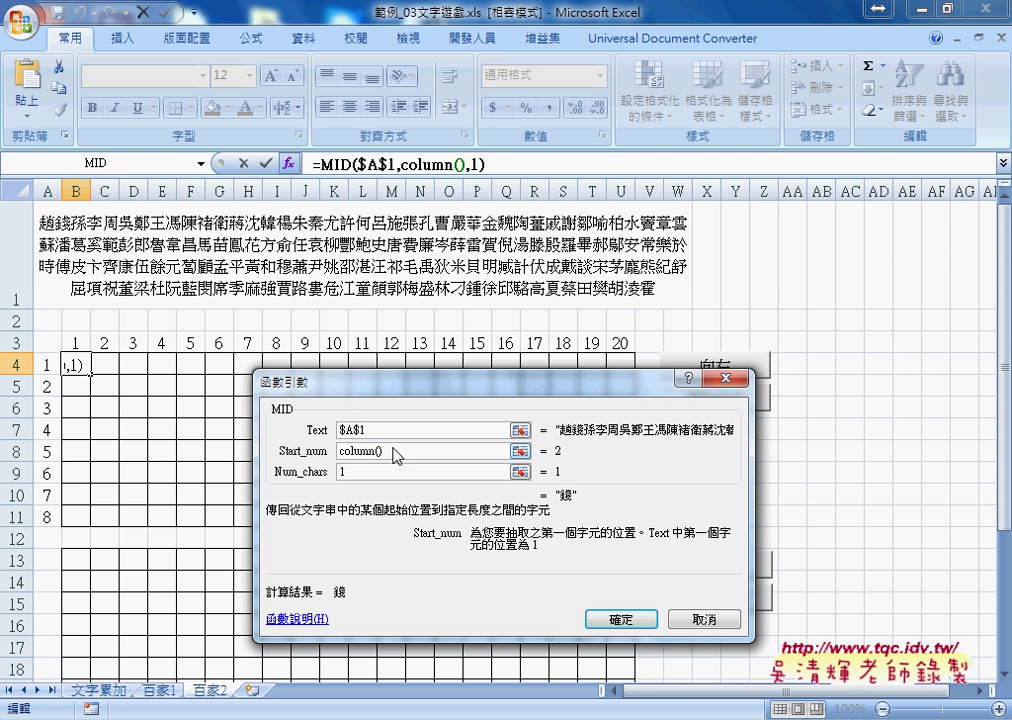
type("-1")
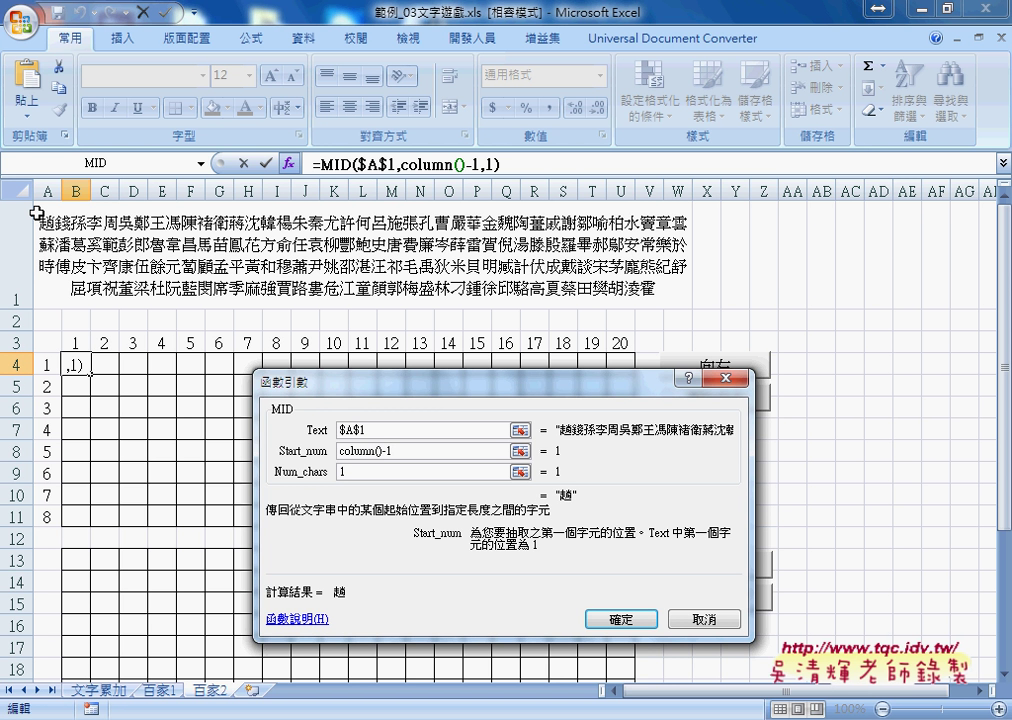
- Confirm B4's formula, copy it over B4:U11 so rows read 趙 through 許, and reopen it
left_click(645, 618)
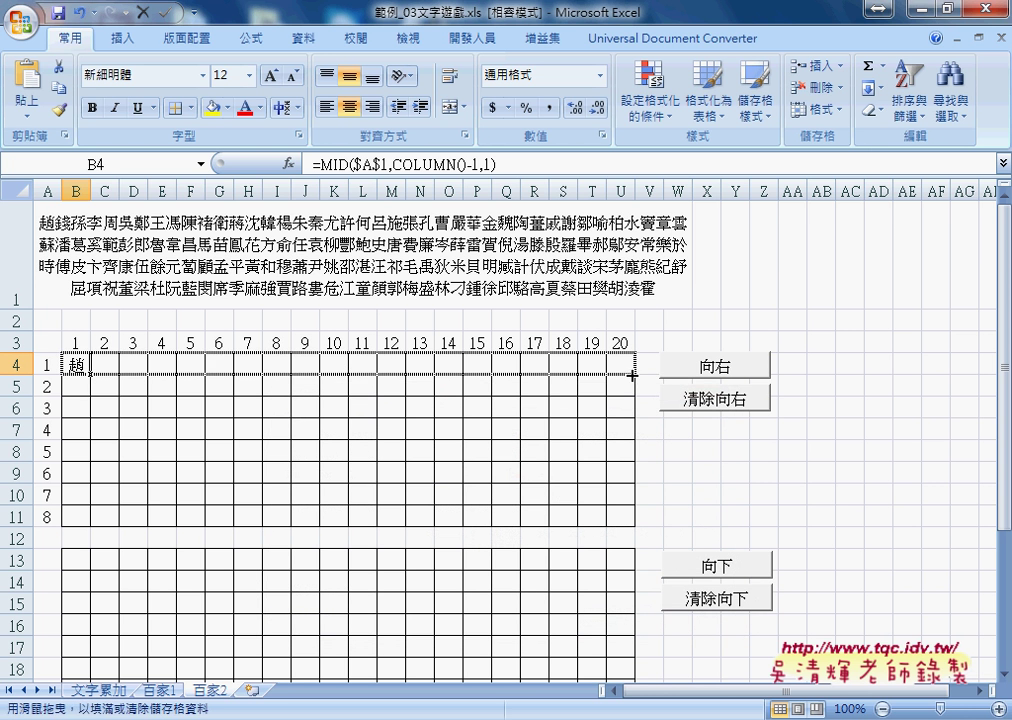
mouse_move(109, 377)
left_mouse_down()
mouse_move(635, 375)
mouse_move(637, 527)
left_mouse_up()
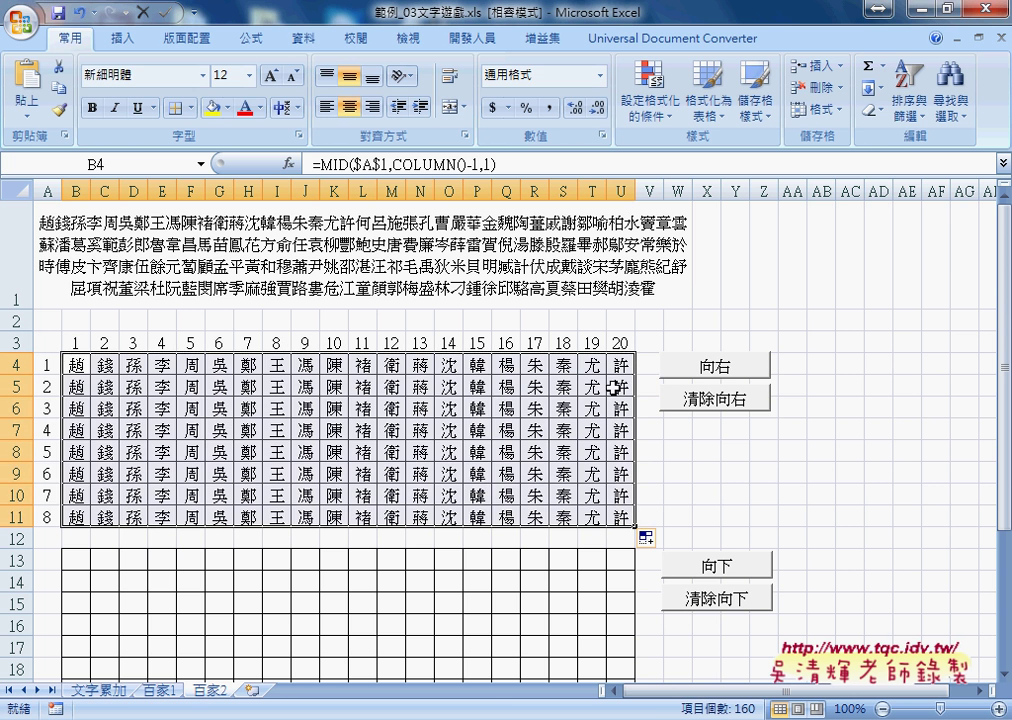
left_click(77, 365)
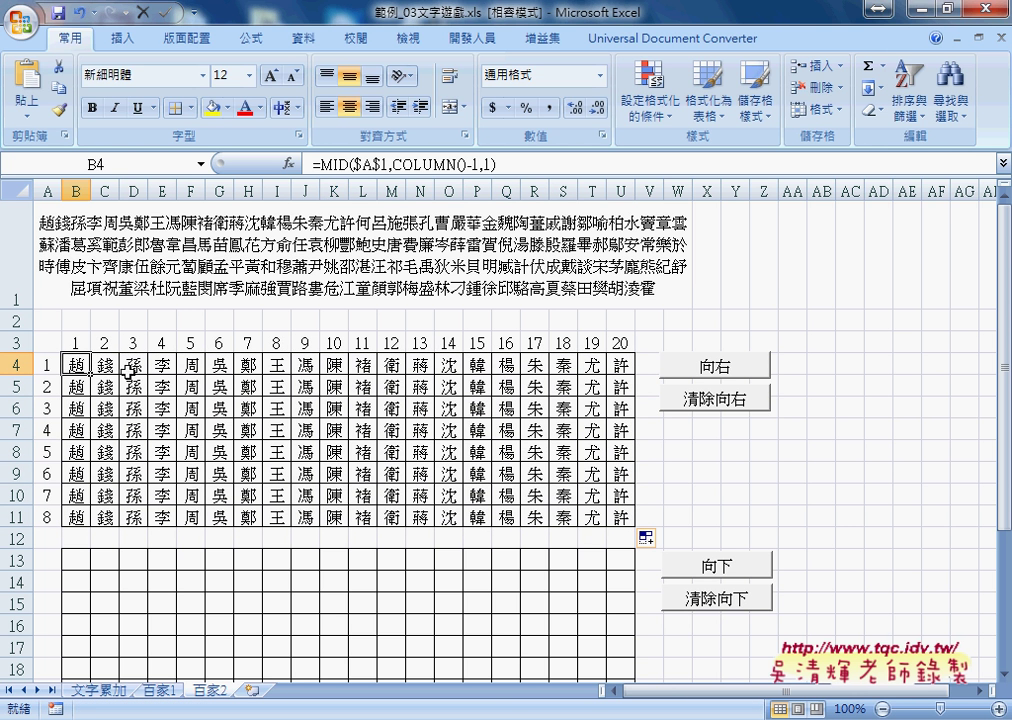
left_click(331, 163)
- Extend B4's Start_num to COLUMN()-1+(row()-4), with the closing parenthesis still missing
left_click(289, 163)
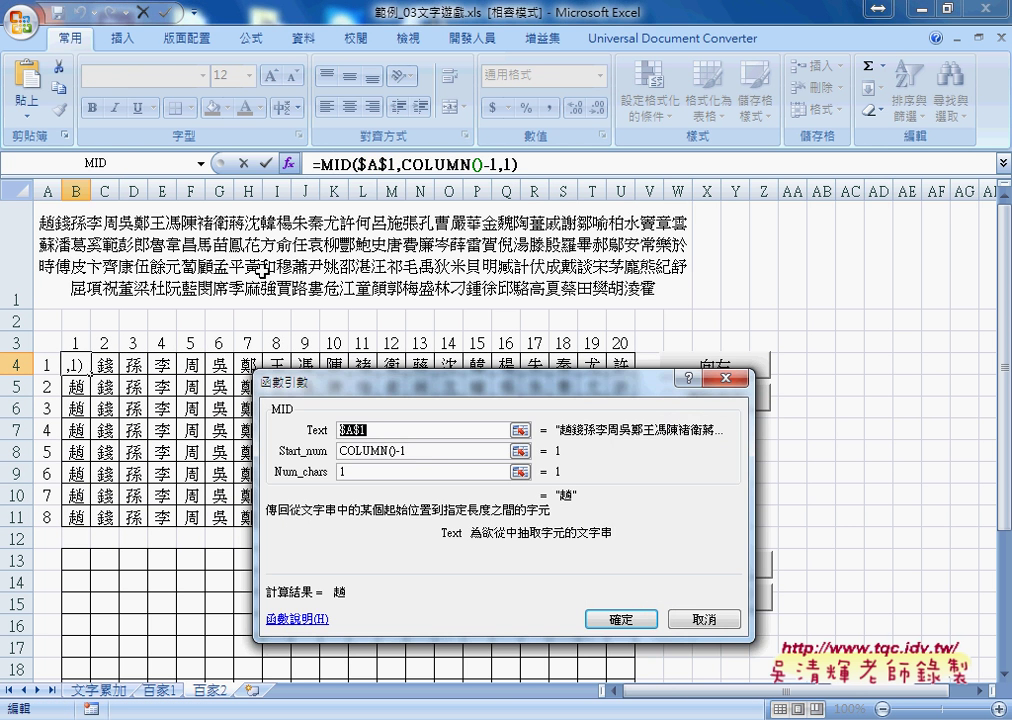
left_click(475, 447)
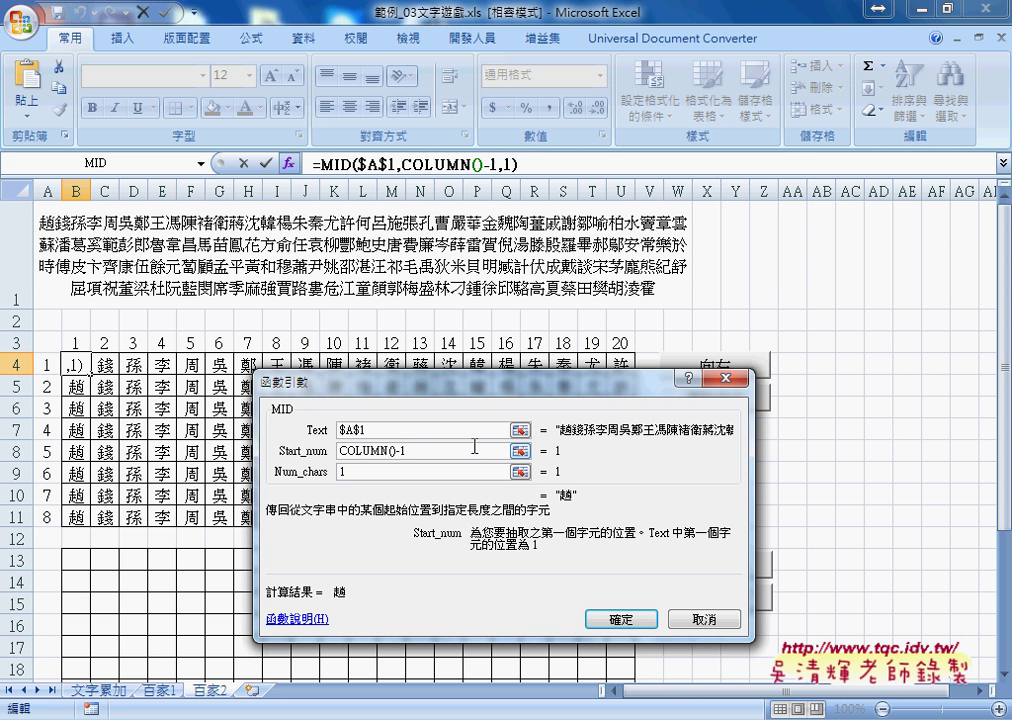
type("+")
type("ro")
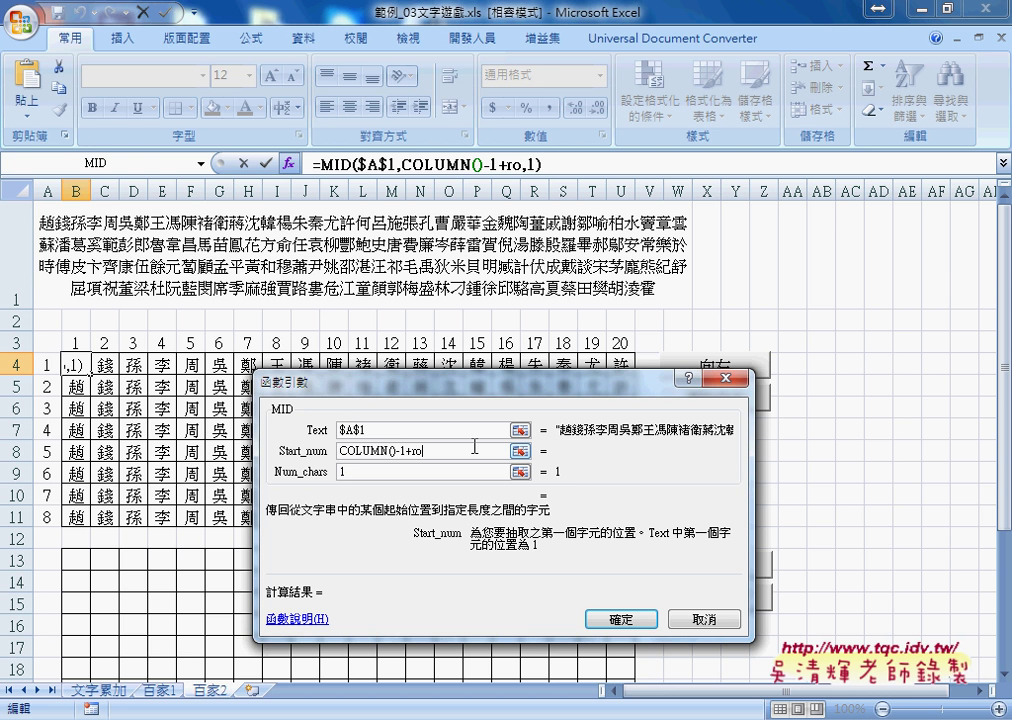
type("w()")
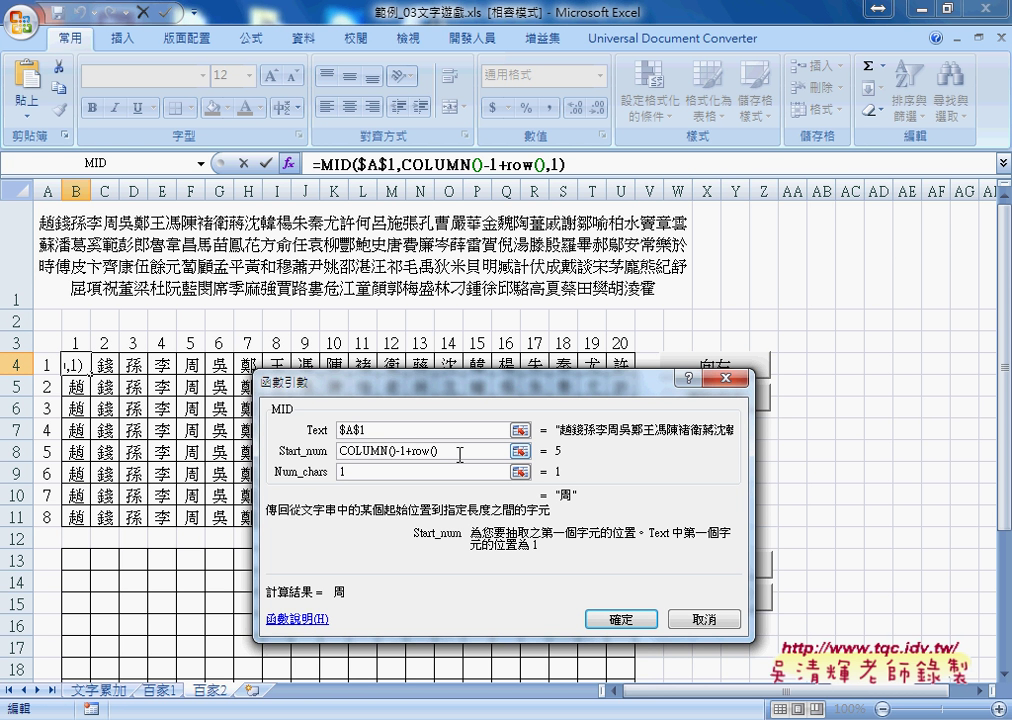
type("-")
type("4")
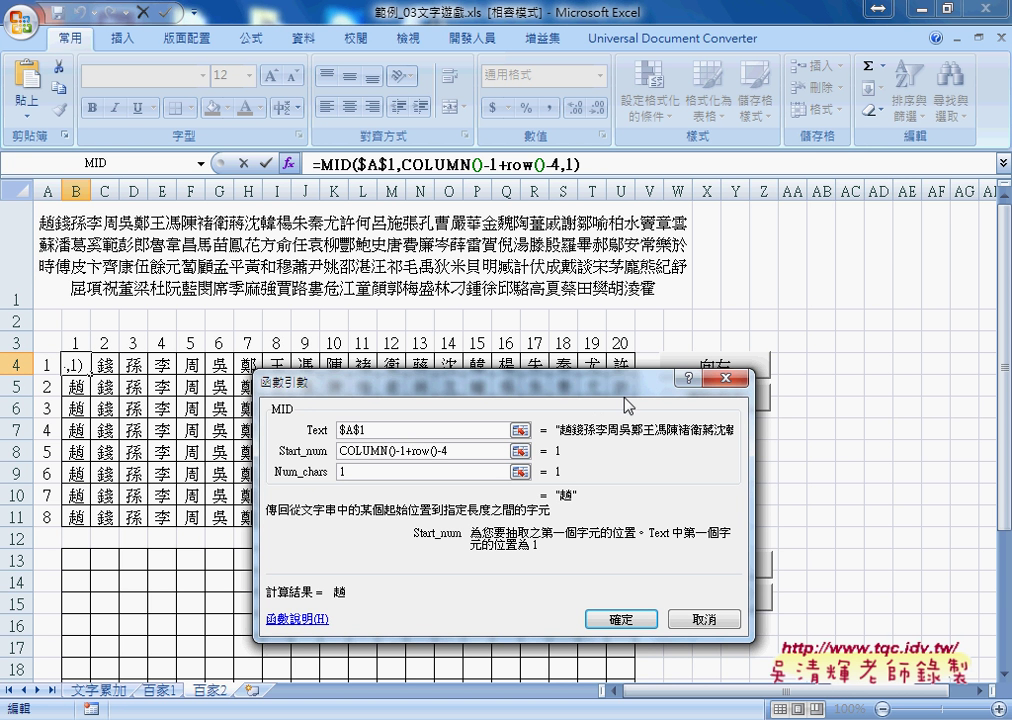
left_click(430, 450)
type("(")
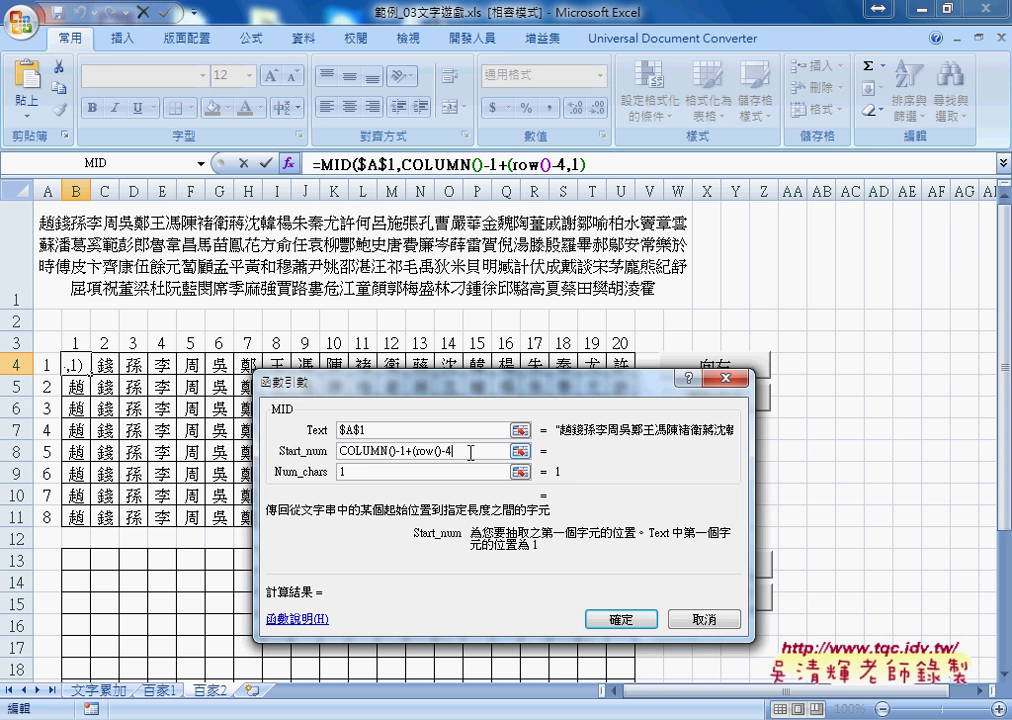
type(")")
- Confirm B4's revised formula and copy it across to U4 and down to row 11
left_click(617, 618)
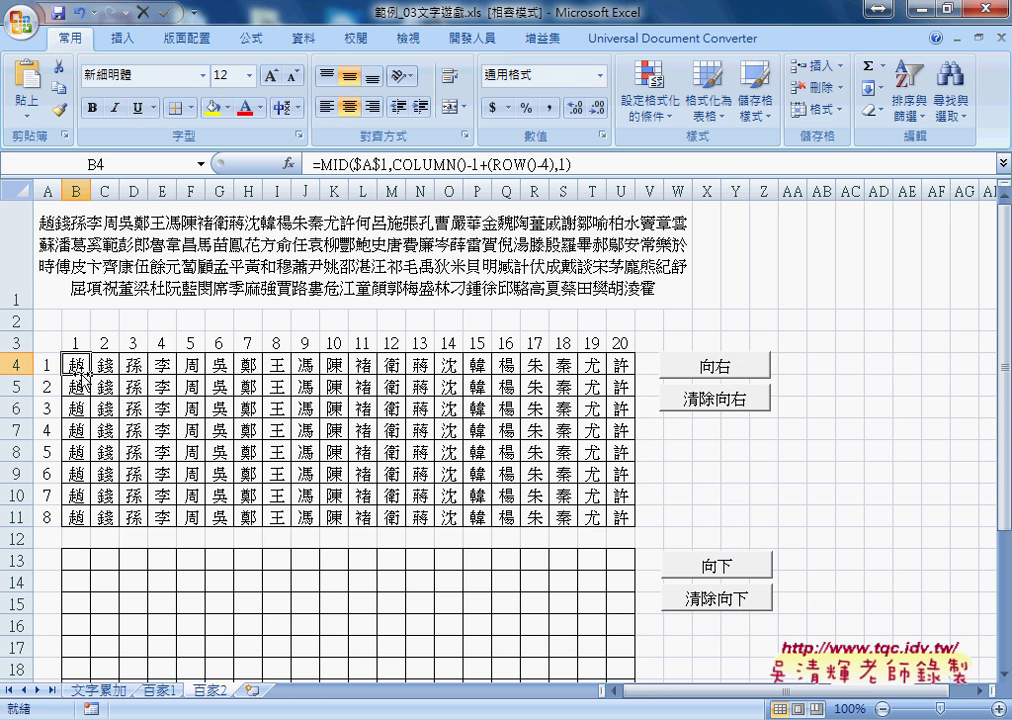
left_click_drag(91, 375, 630, 375)
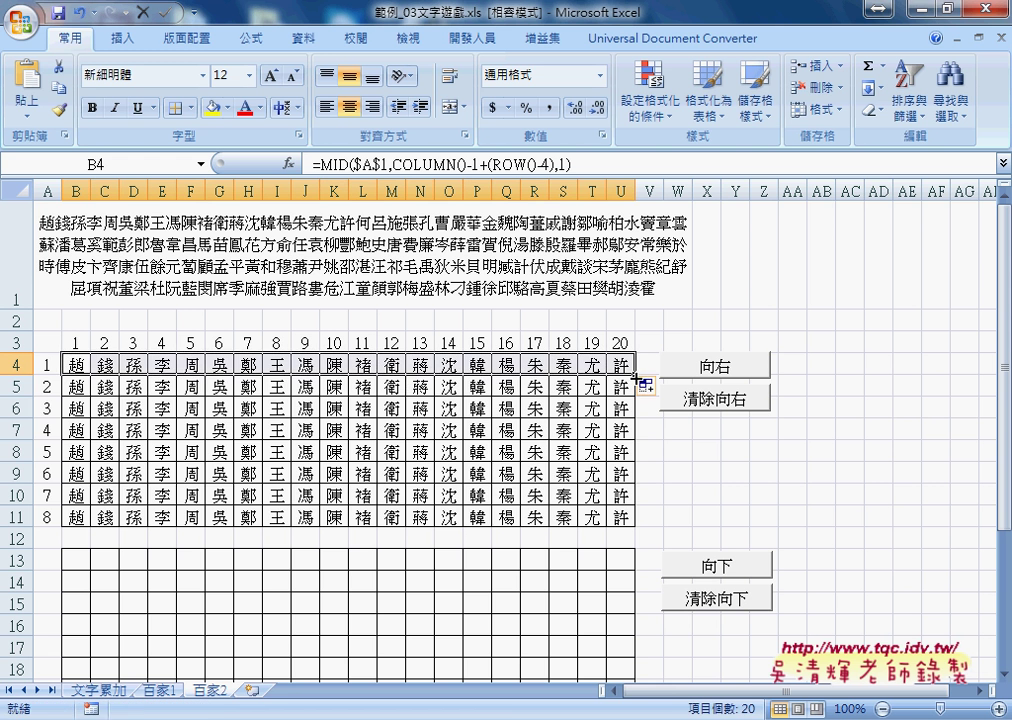
left_click_drag(635, 420, 634, 520)
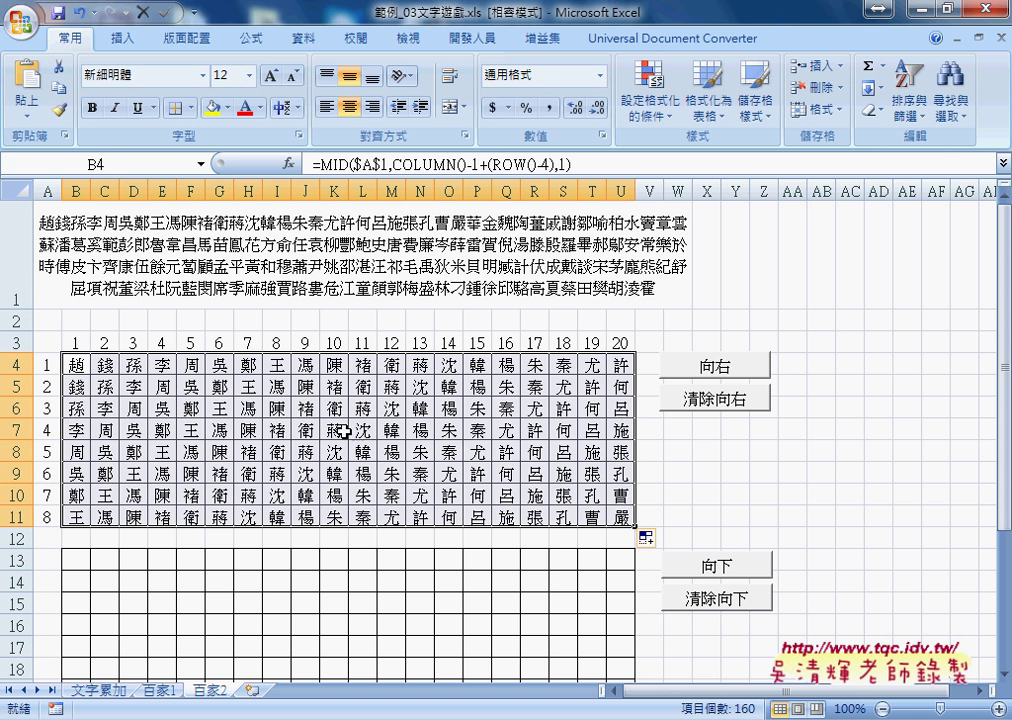
left_click(83, 366)
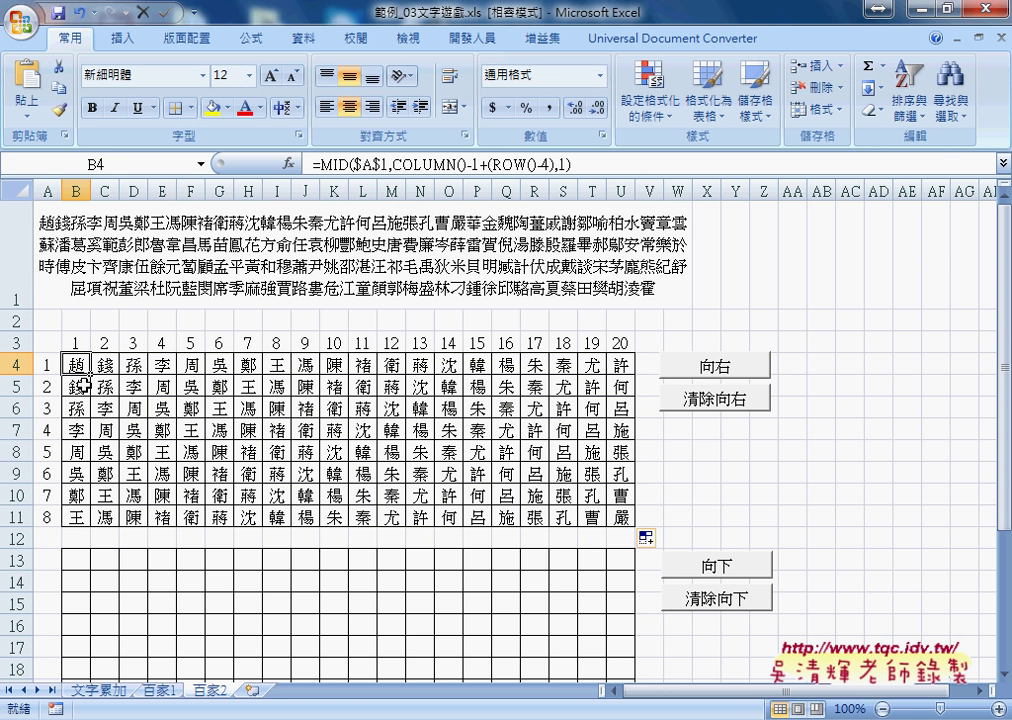
- Change B4's offset to (ROW()-4)*20 and refill B4:U11 with surnames 趙 through 霍
key("F2")
key("shift+F3")
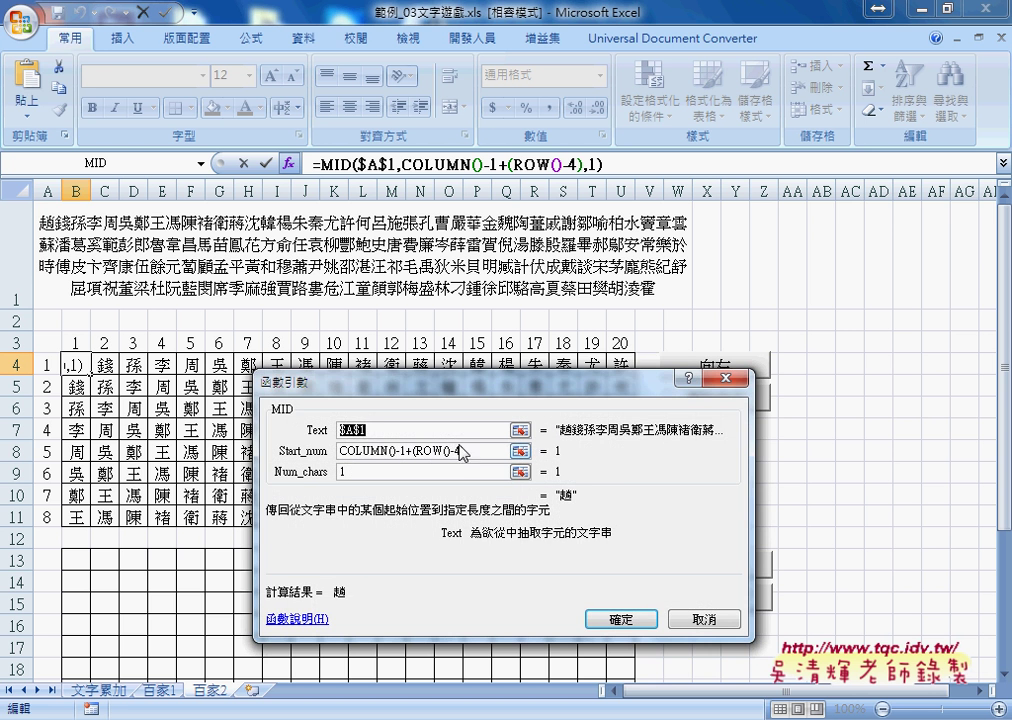
left_click(490, 451)
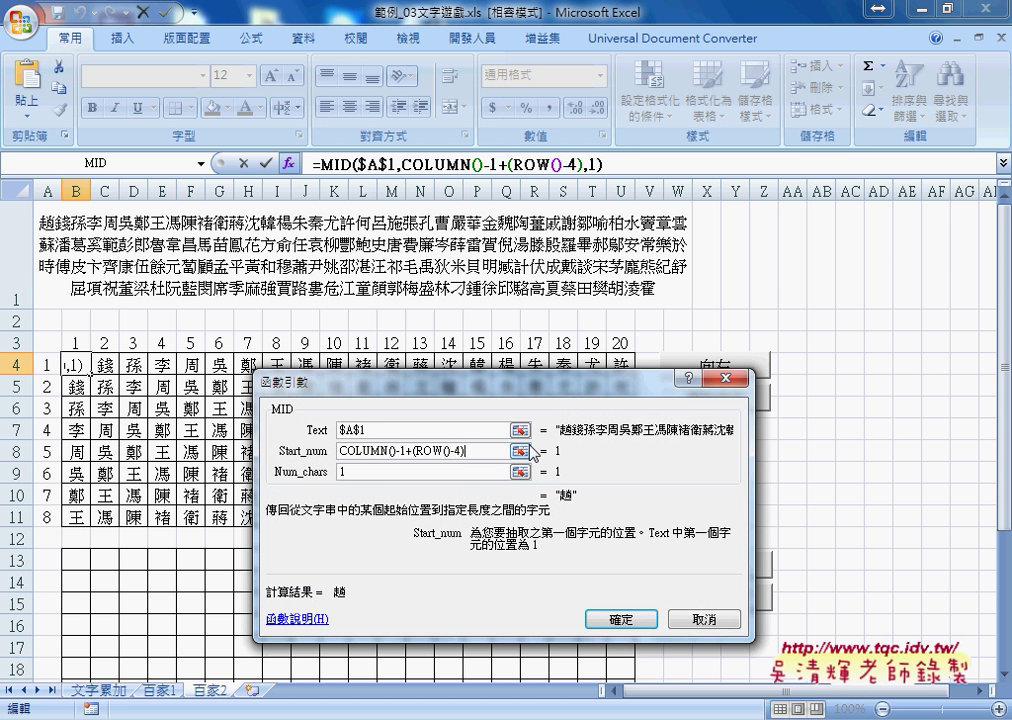
type("*20")
left_click_drag(483, 452, 413, 451)
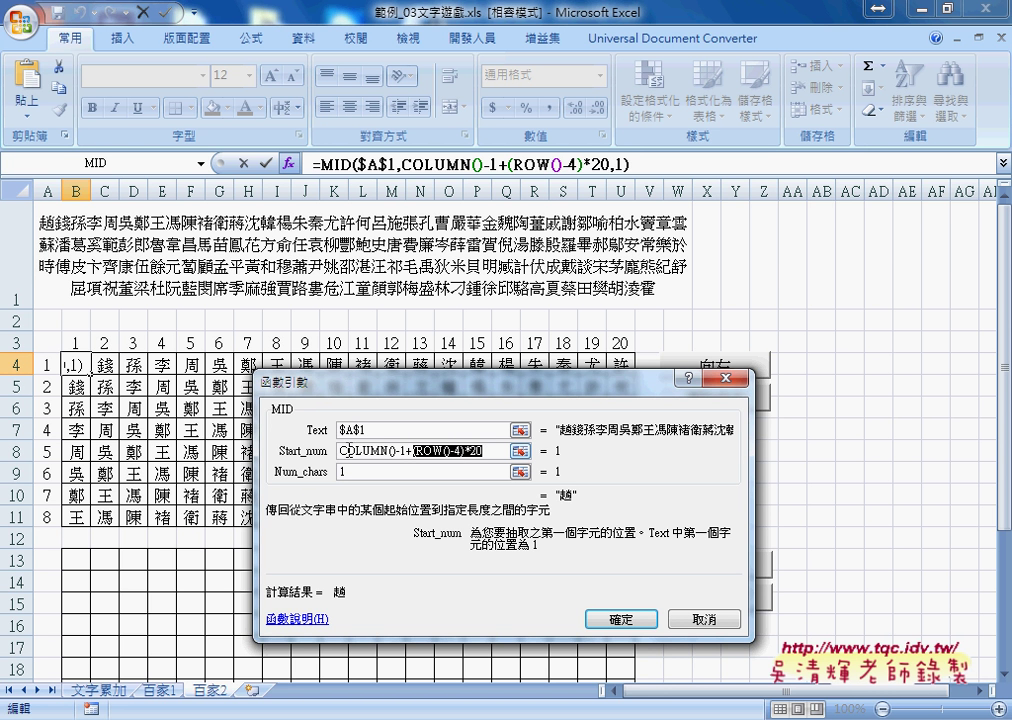
left_click(625, 618)
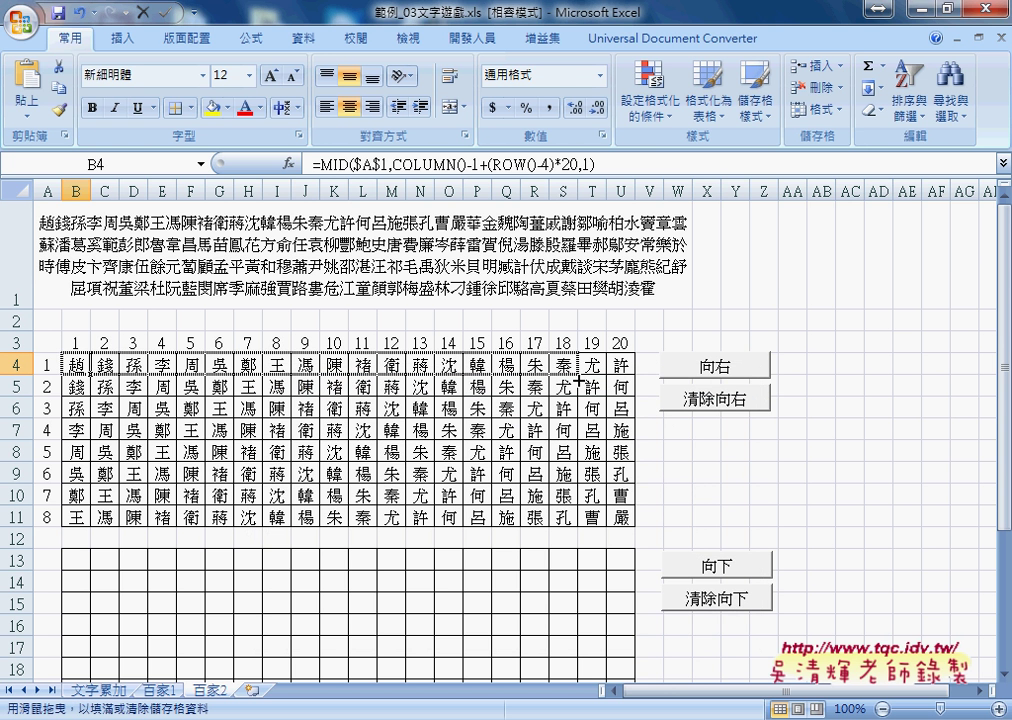
mouse_move(578, 381)
left_mouse_down()
mouse_move(640, 370)
mouse_move(645, 518)
left_mouse_up()
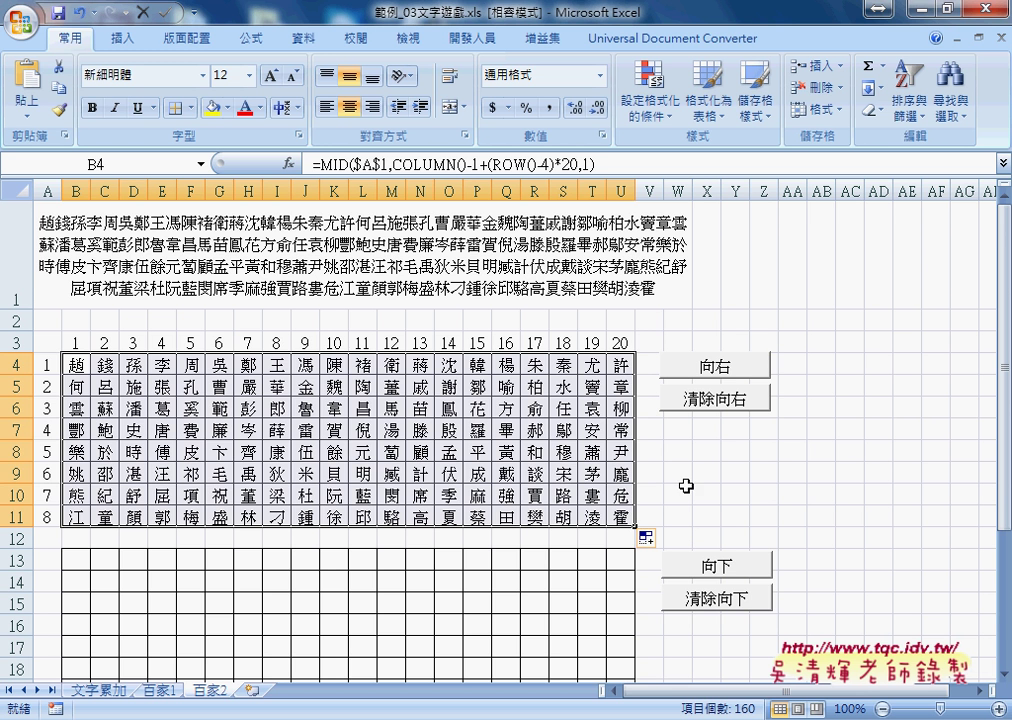
scroll(686, 486, "down", 2)
- Insert the MID function into cell B13 from the recently used functions
left_click(68, 343)
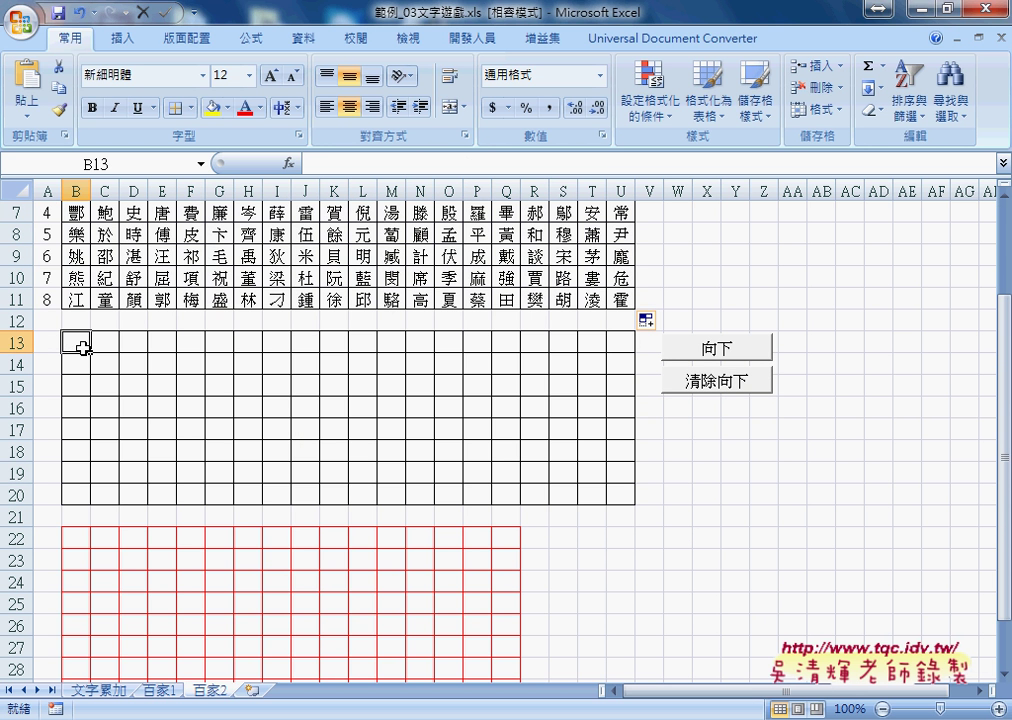
left_click(289, 163)
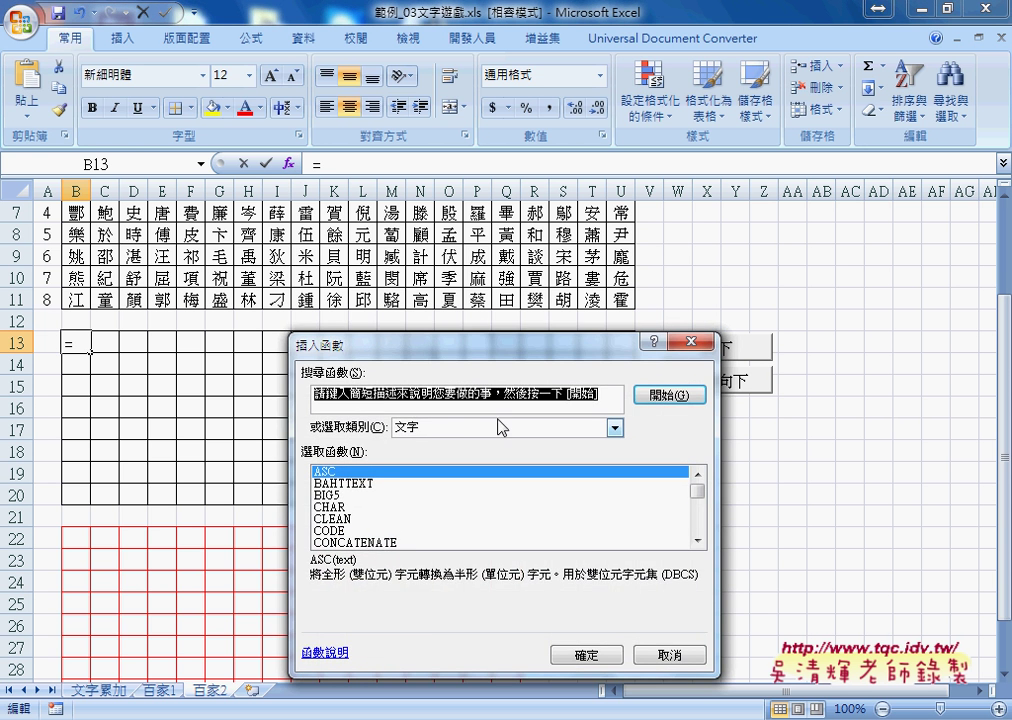
left_click(497, 432)
left_click(450, 443)
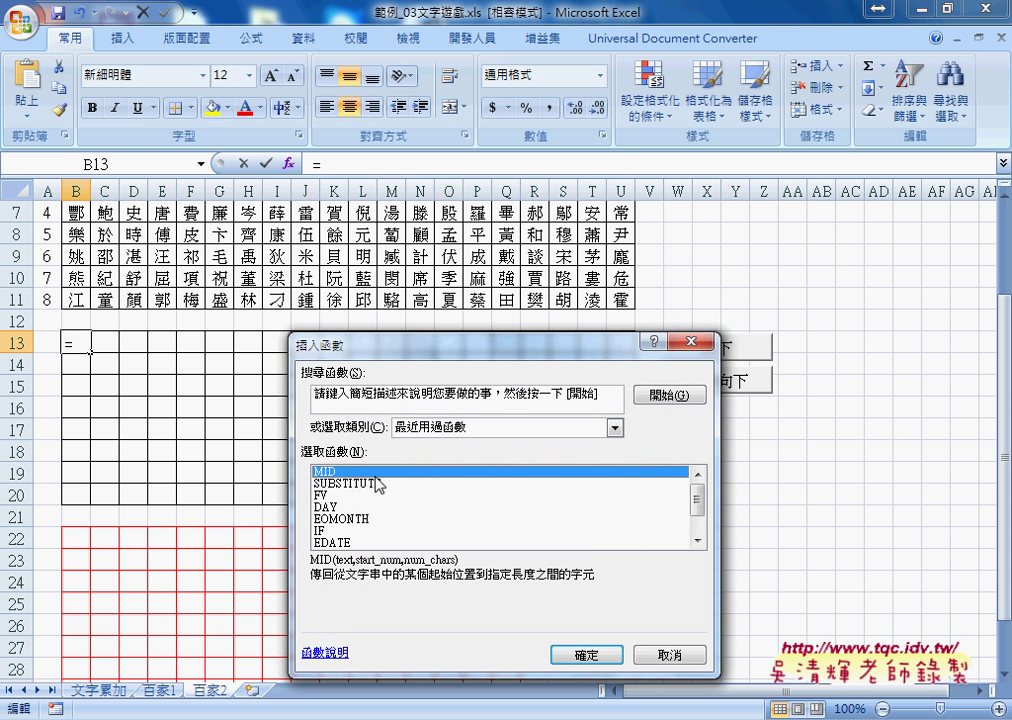
left_click(586, 652)
- Set MID's arguments to $A$1, row()-12 and 1, and confirm so B13 shows 趙
scroll(334, 280, "up", 2)
left_click(340, 240)
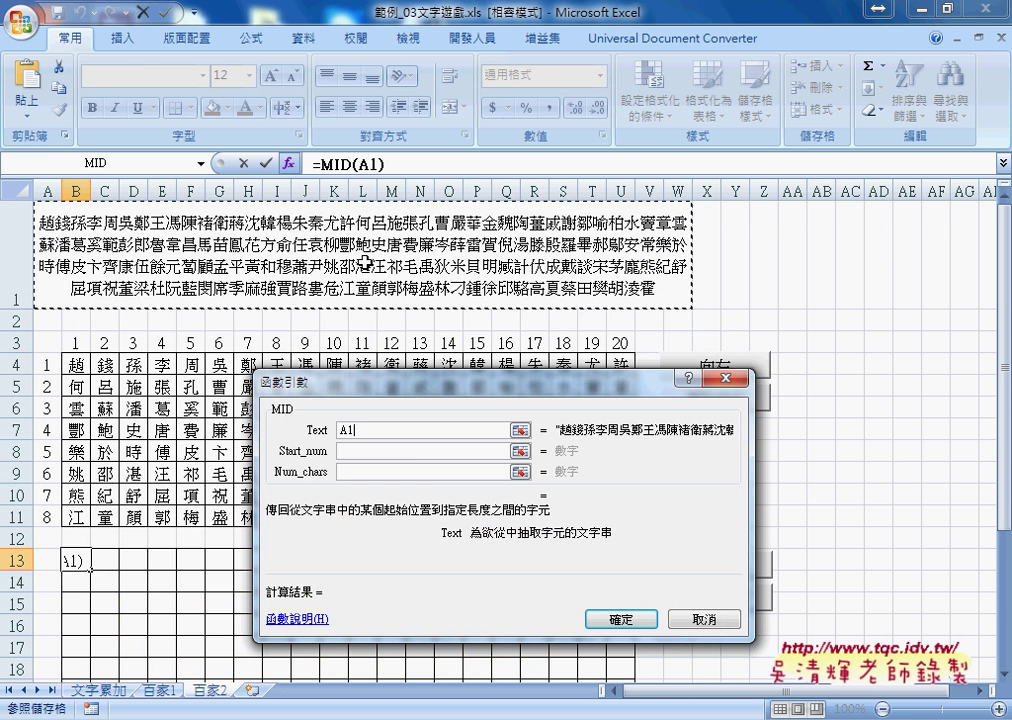
key("F4")
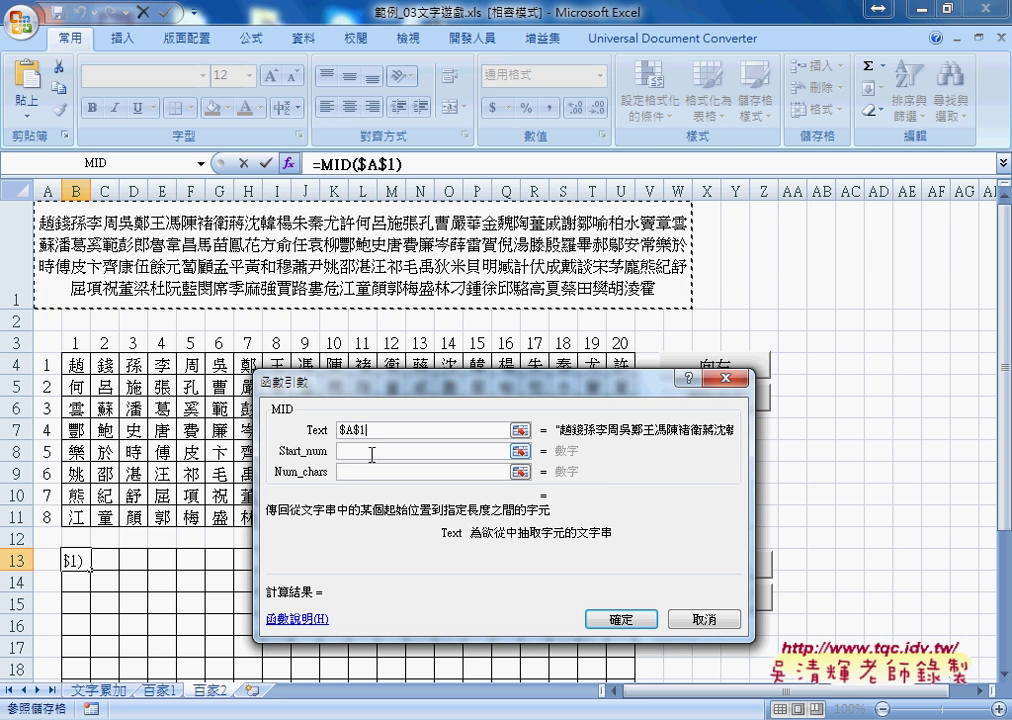
left_click(360, 474)
type("1")
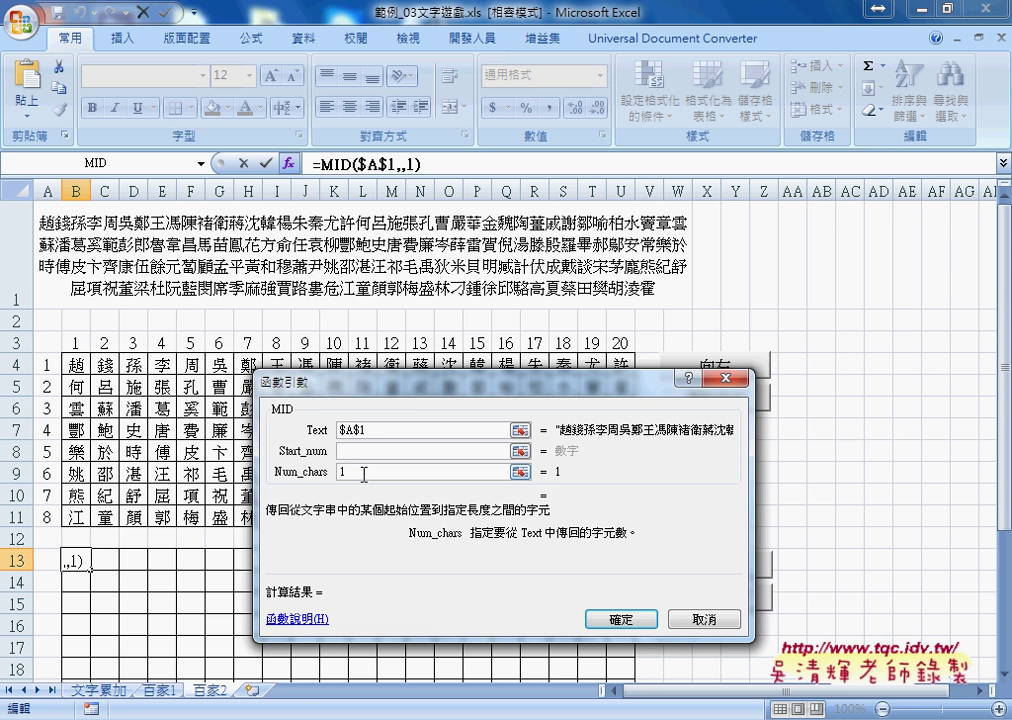
key("shift+Tab")
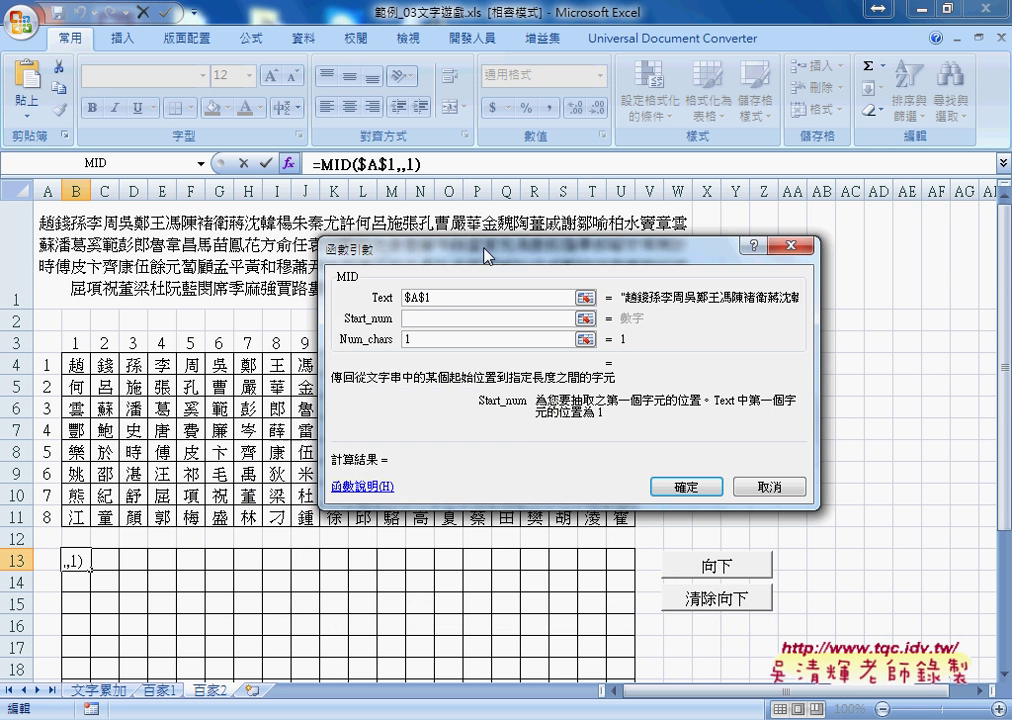
left_click_drag(330, 380, 397, 247)
scroll(146, 534, "down", 1)
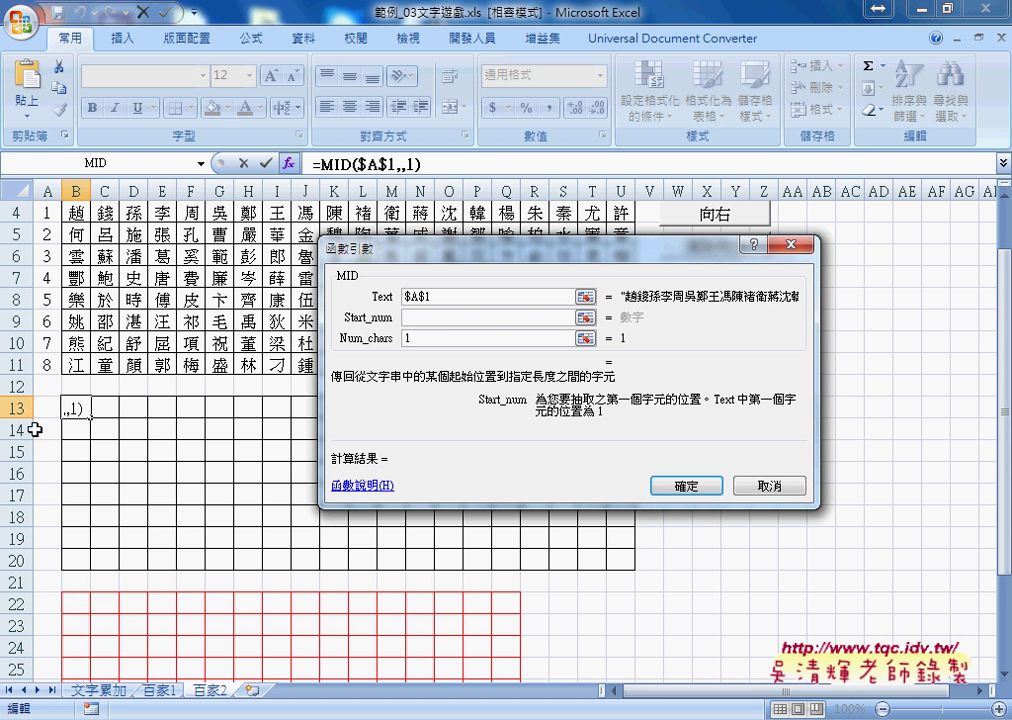
left_click(460, 317)
type("ro")
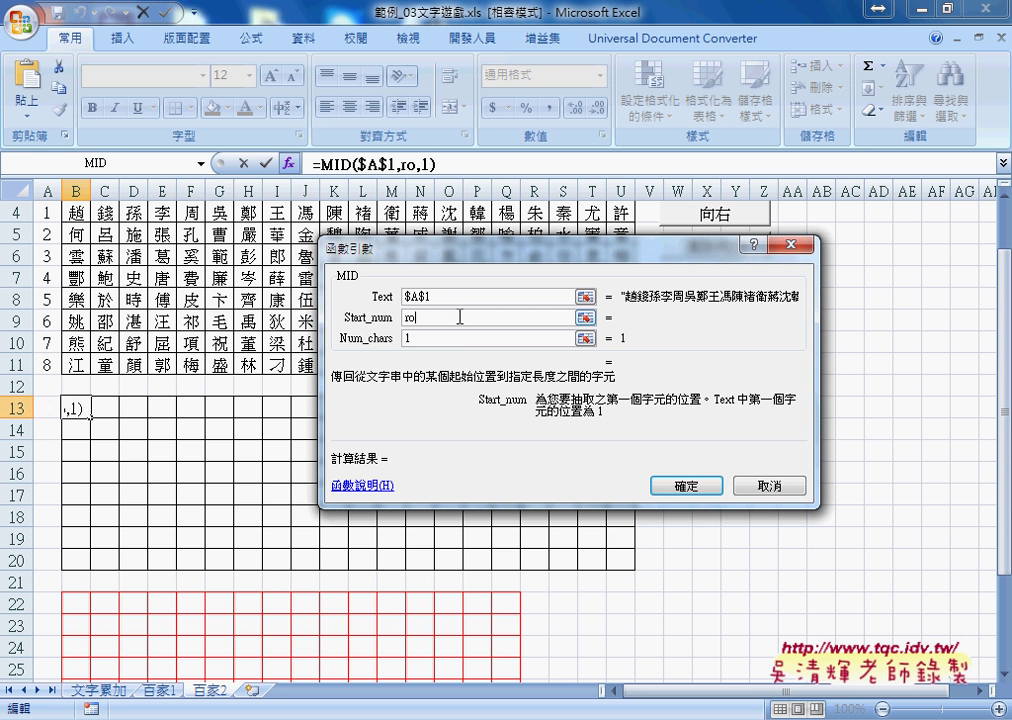
type("w")
type("()")
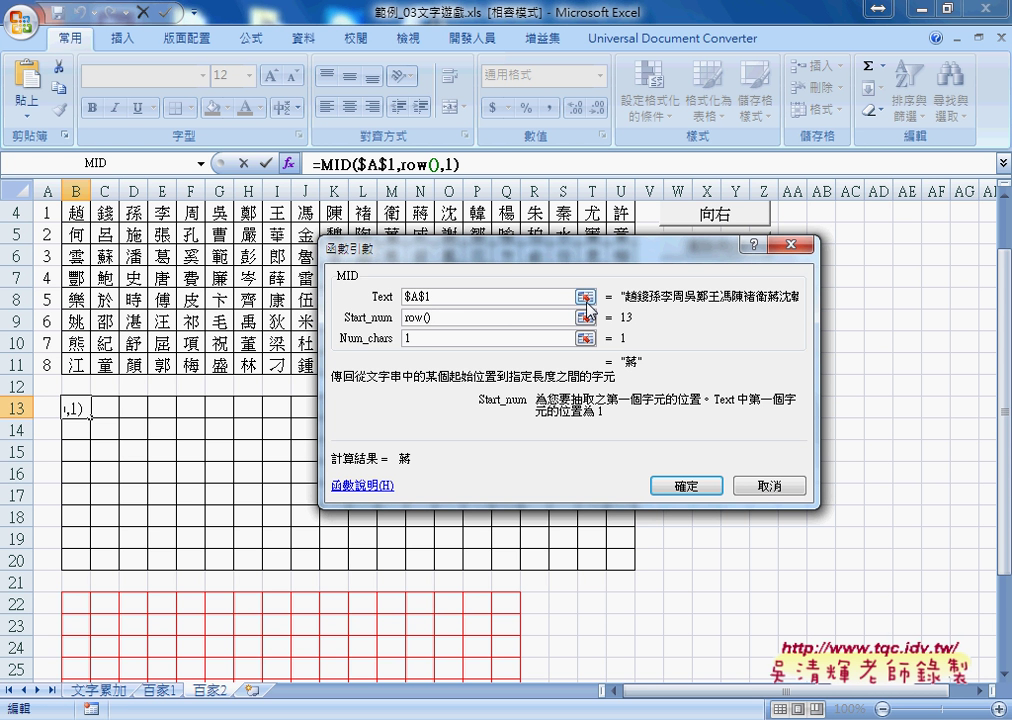
type("-")
type("12")
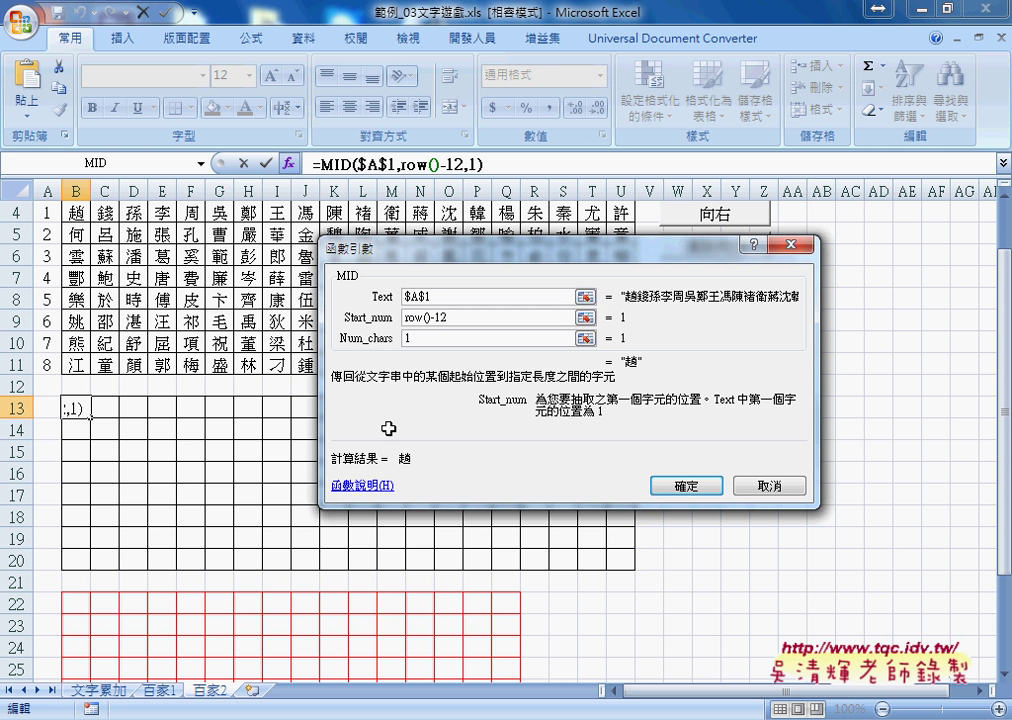
left_click(686, 485)
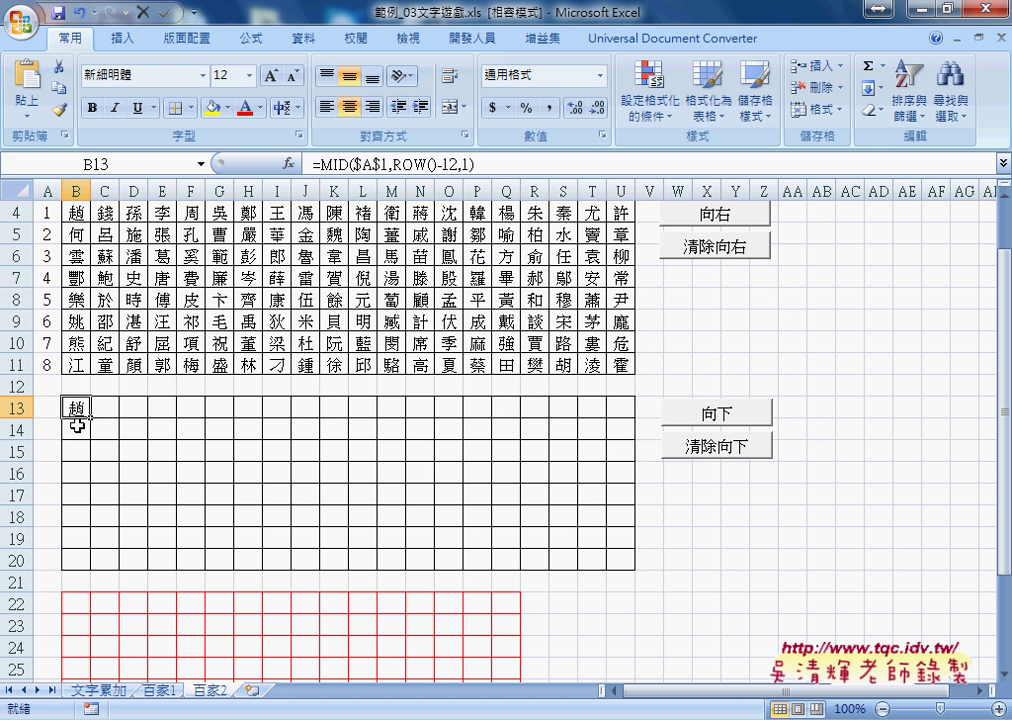
- Copy B13's formula down to B20 and across to column U, each column reading 趙 through 王
left_click_drag(90, 416, 85, 572)
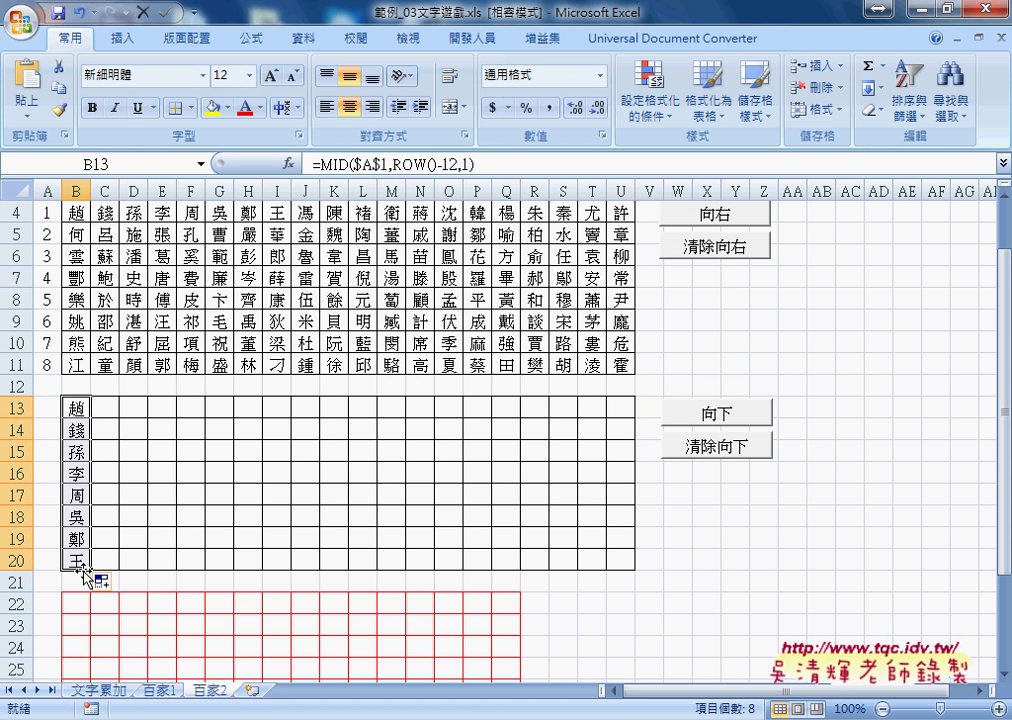
scroll(82, 213, "up", 1)
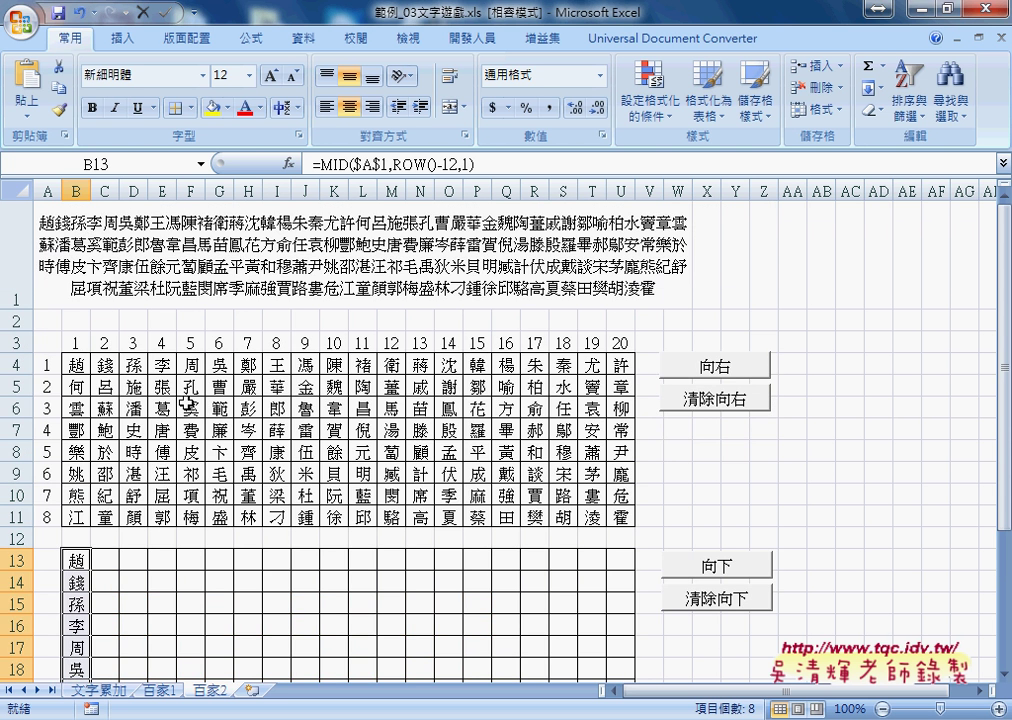
scroll(147, 318, "down", 2)
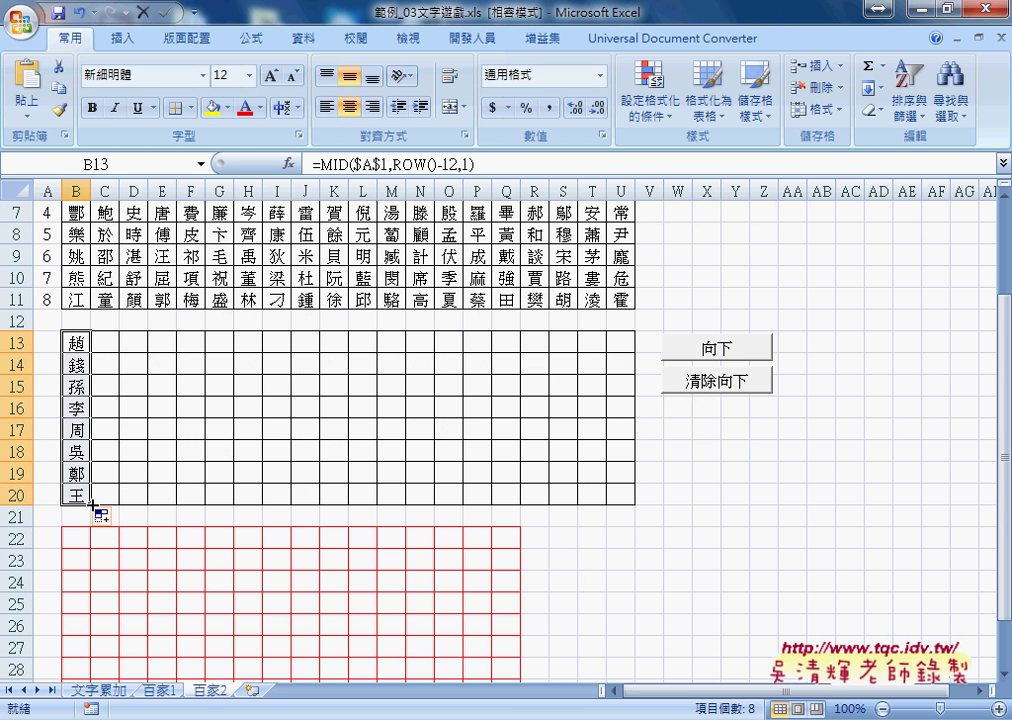
left_click_drag(90, 505, 628, 494)
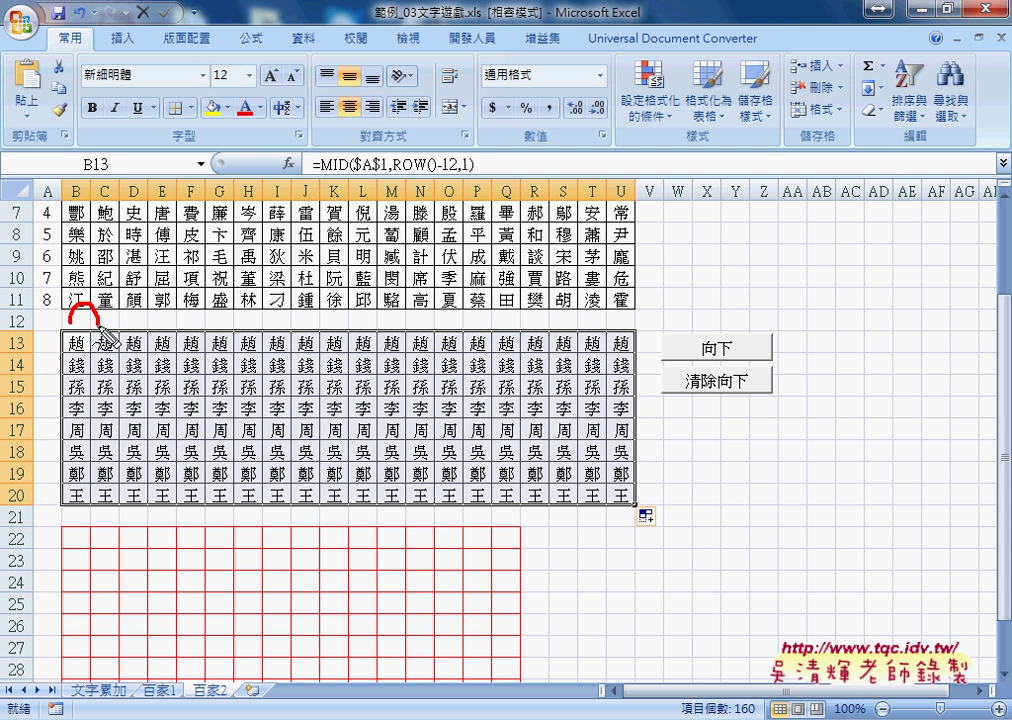
left_click_drag(72, 330, 108, 335)
mouse_move(84, 190)
left_mouse_down()
mouse_move(70, 184)
mouse_move(86, 161)
mouse_move(106, 160)
left_mouse_up()
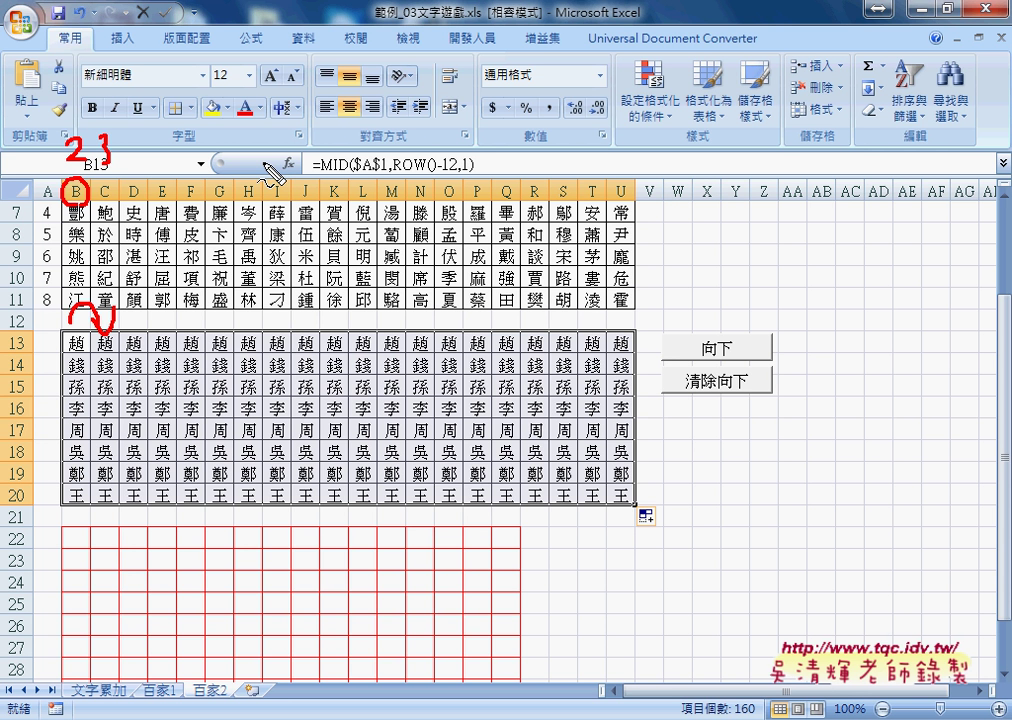
left_click_drag(51, 326, 82, 325)
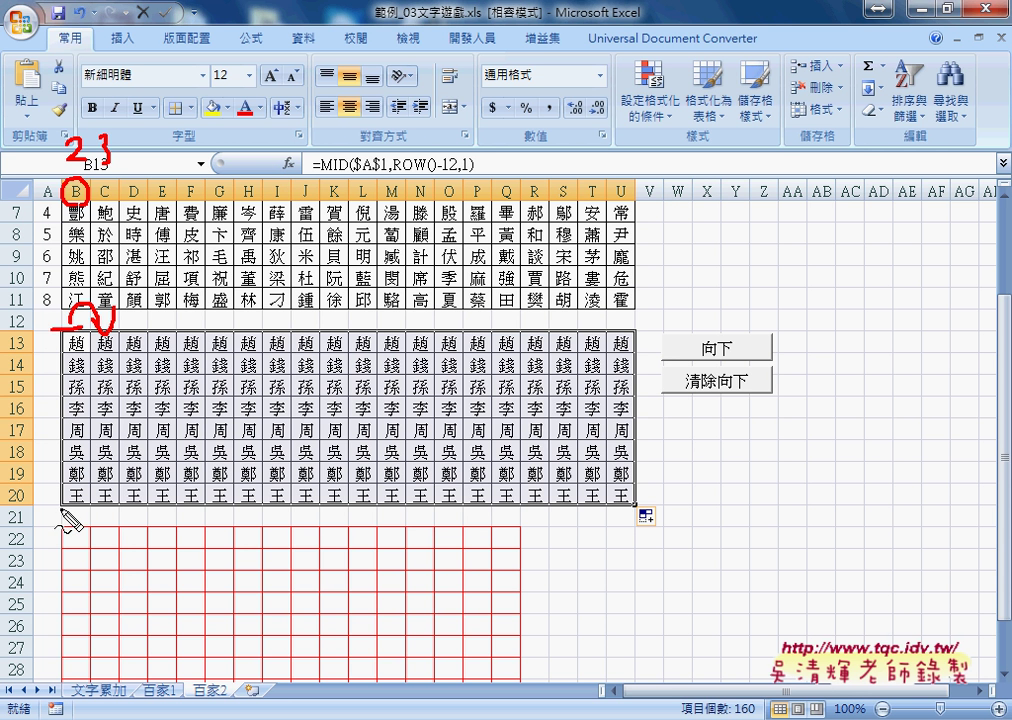
left_click_drag(56, 505, 77, 505)
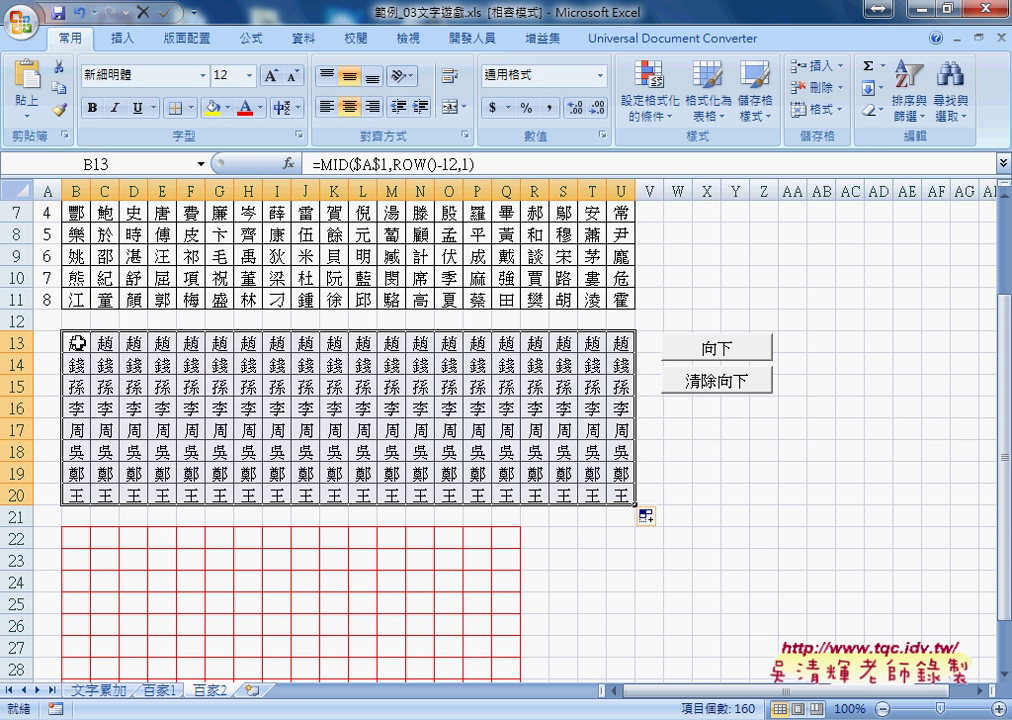
- Edit B13's Start_num in the MID arguments to ROW()-12+(column()-2)*8
key("F2")
left_click(289, 163)
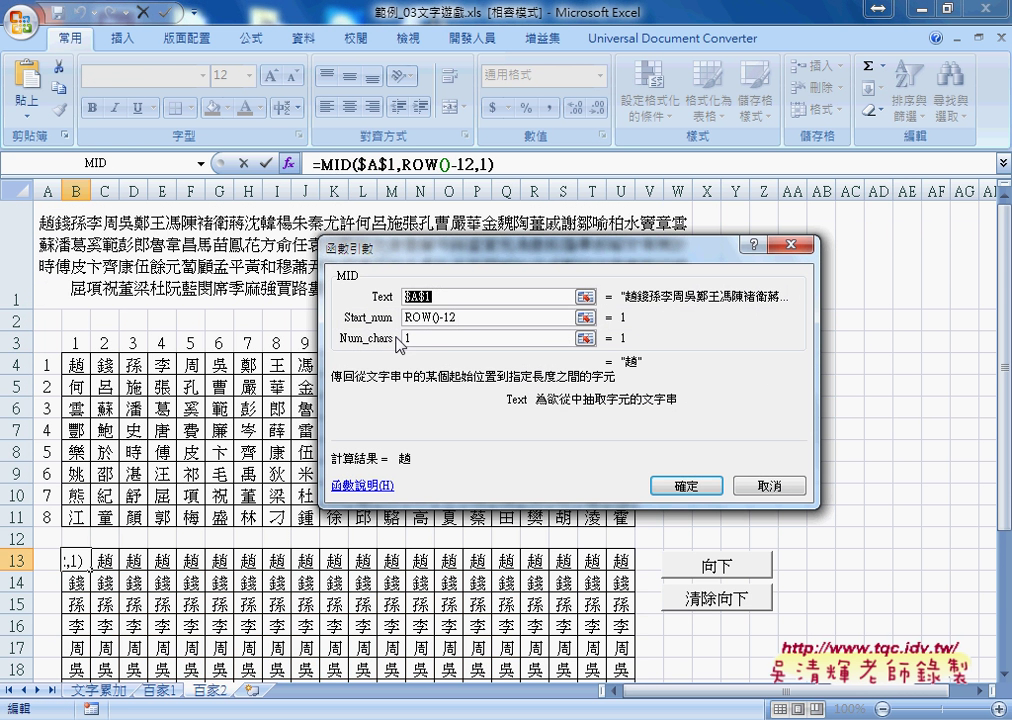
left_click(540, 318)
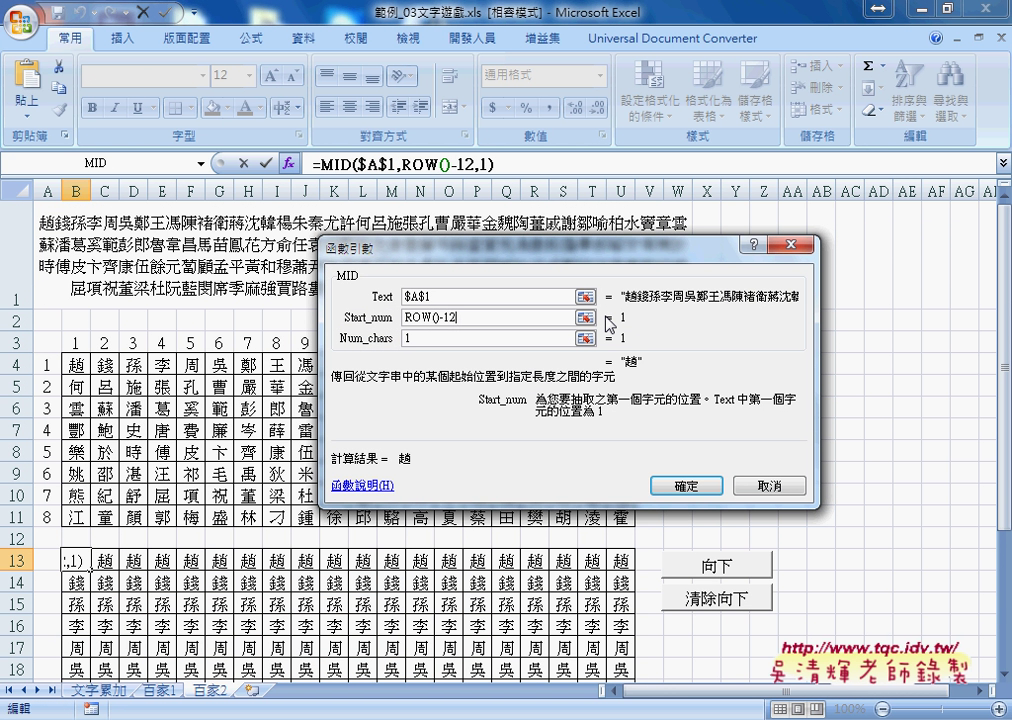
type("+")
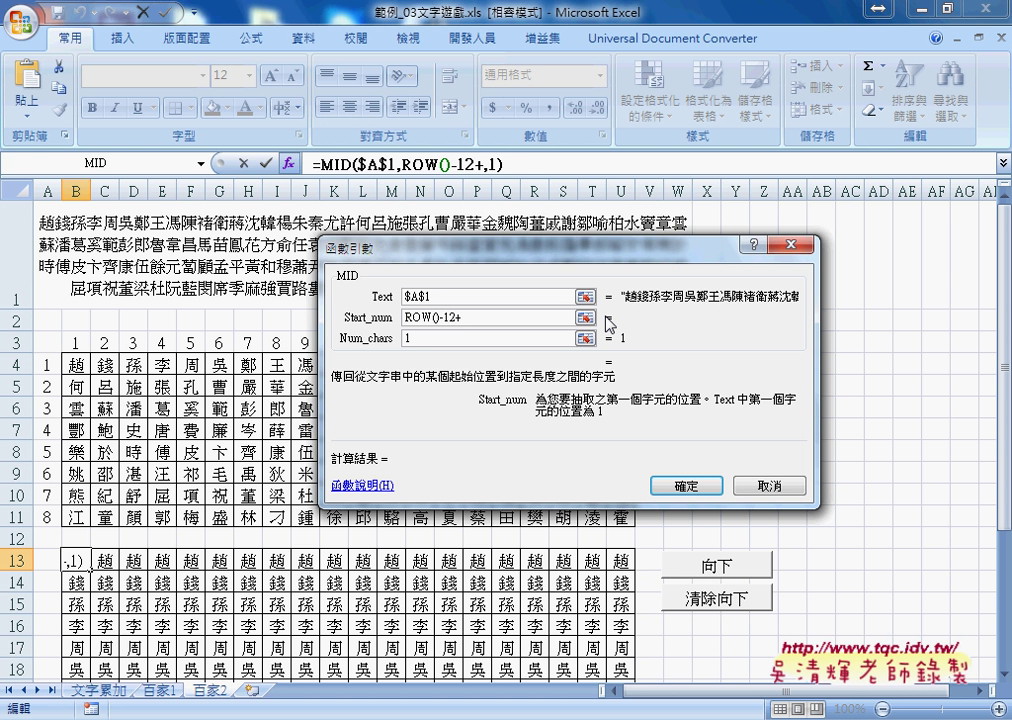
type("colu")
type("mn()")
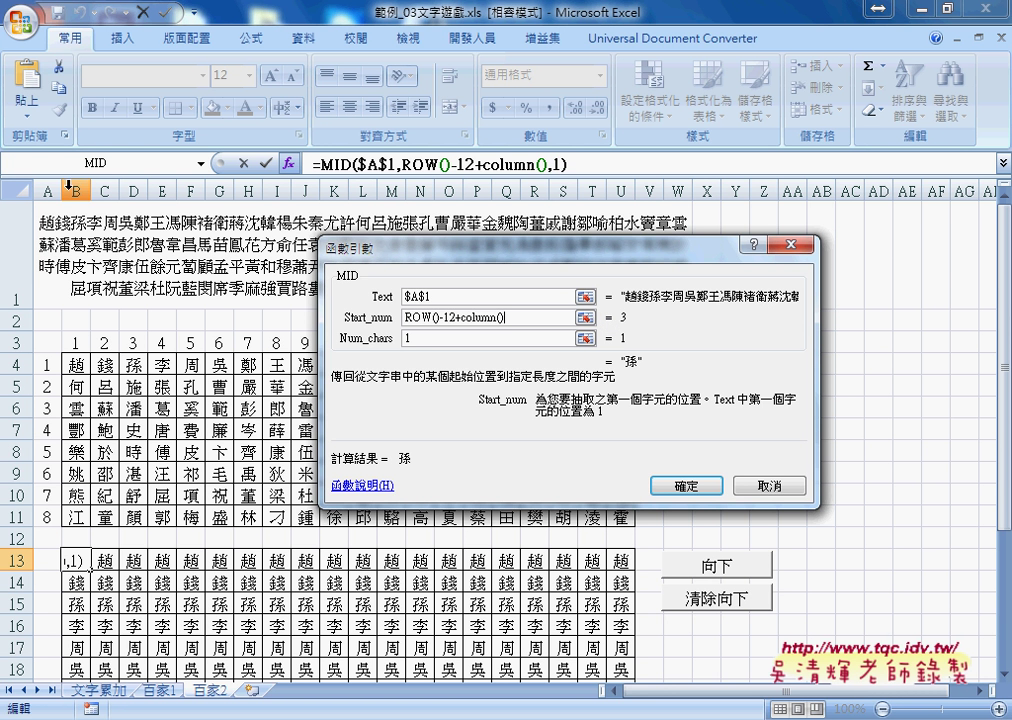
type("-2")
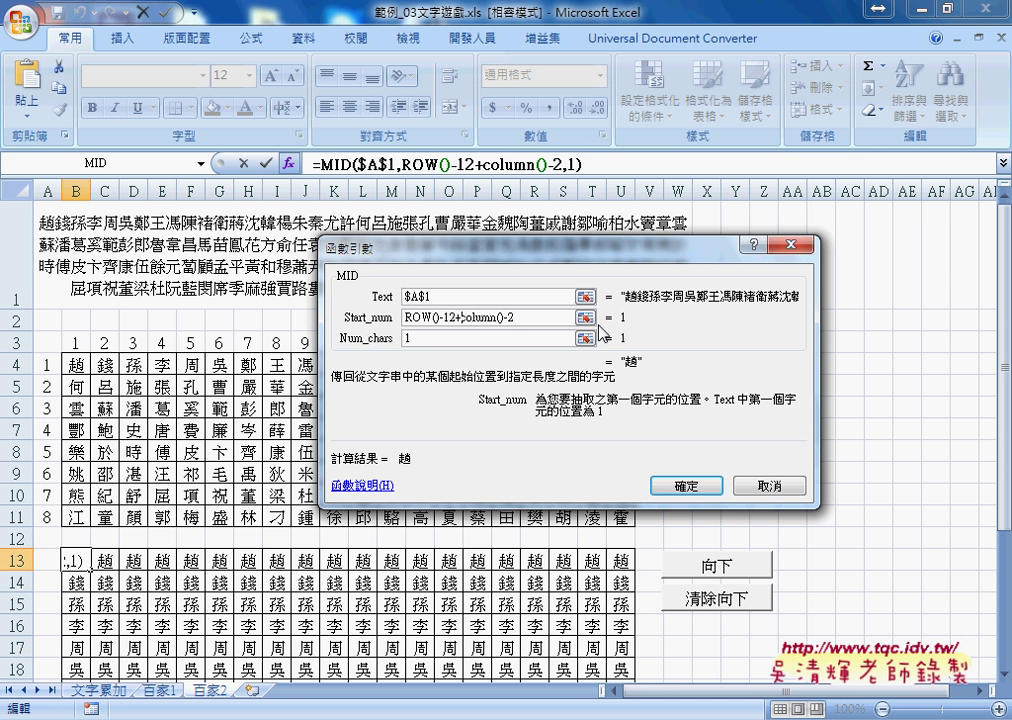
type("(")
left_click(541, 316)
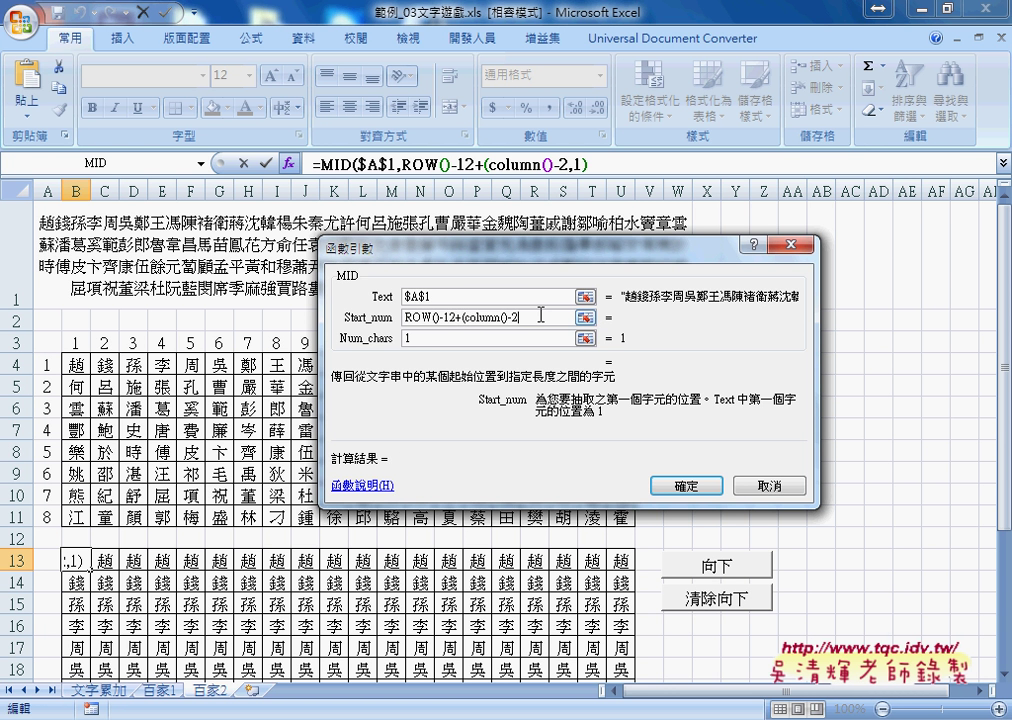
type(")")
type("*")
type("8")
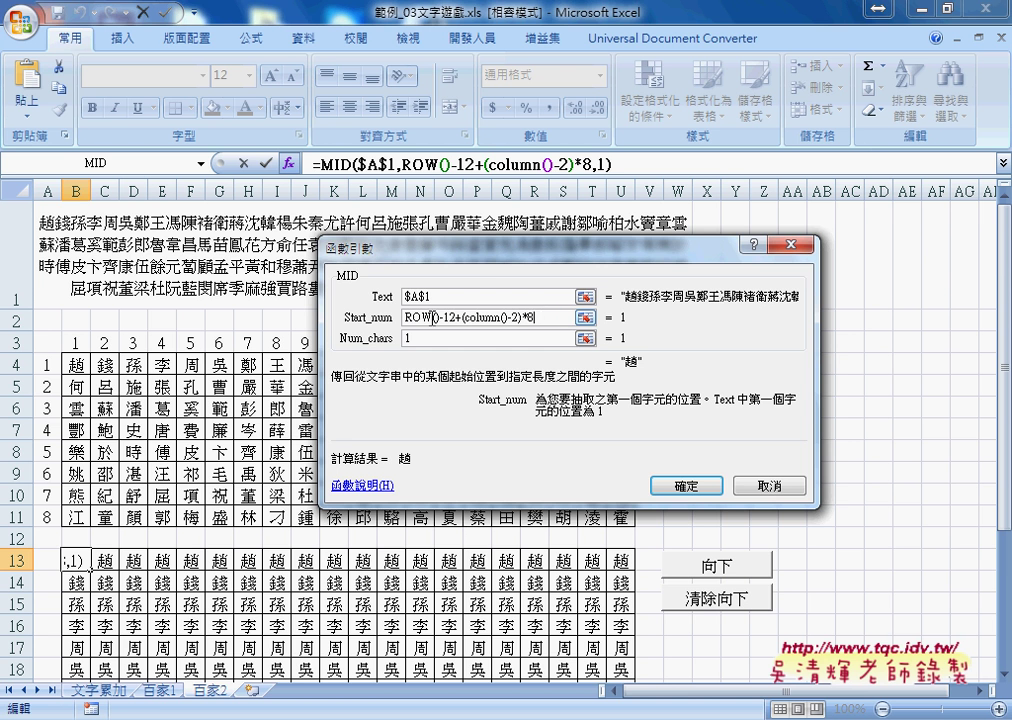
- Confirm the revised B13 formula =MID($A$1,ROW()-12+(COLUMN()-2)*8,1) and fill it through B13:U20
left_click(674, 485)
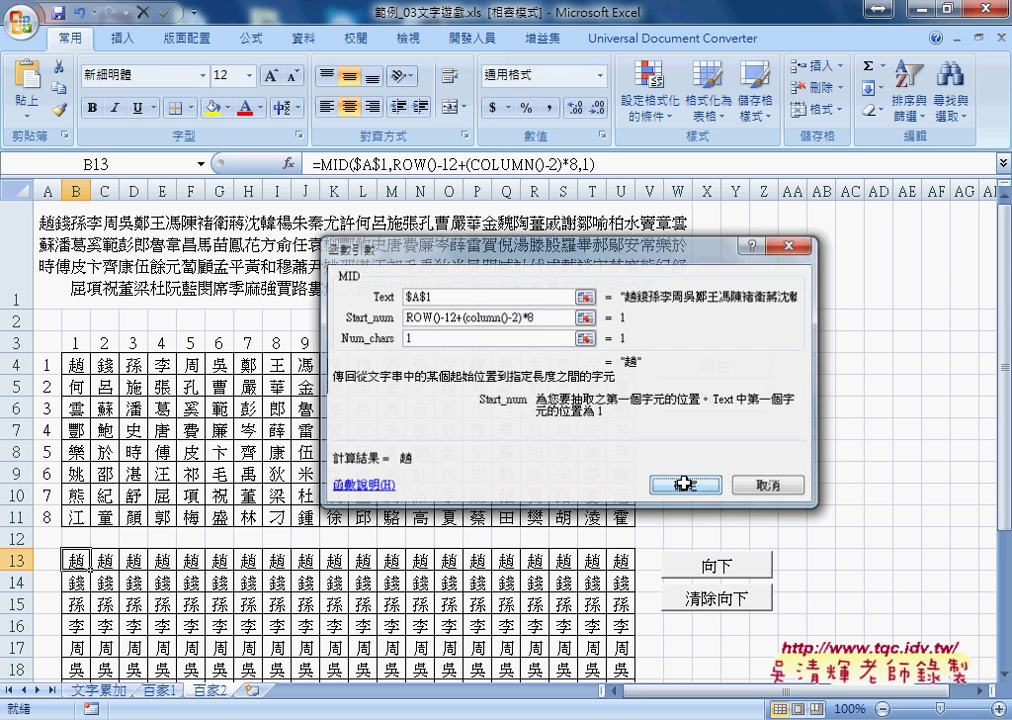
scroll(300, 400, "down", 1)
scroll(167, 361, "down", 1)
mouse_move(93, 354)
left_mouse_down()
mouse_move(93, 503)
mouse_move(636, 503)
left_mouse_up()
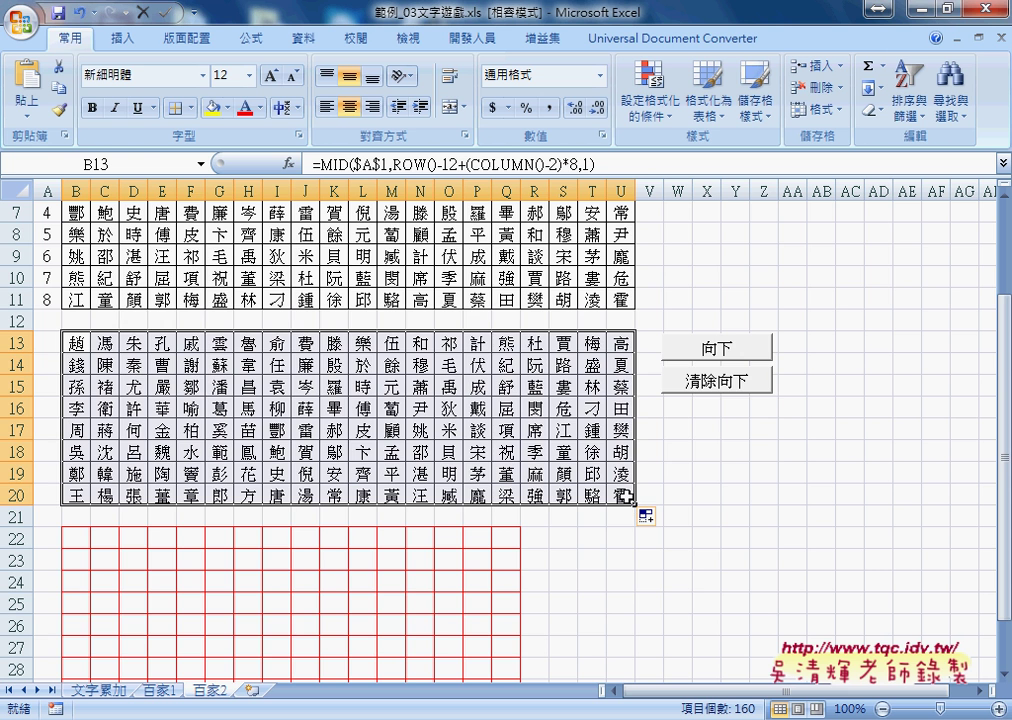
- Compare the upper grid's B4 formula with the lower grid's B13 formula
scroll(622, 496, "up", 1)
scroll(490, 390, "up", 1)
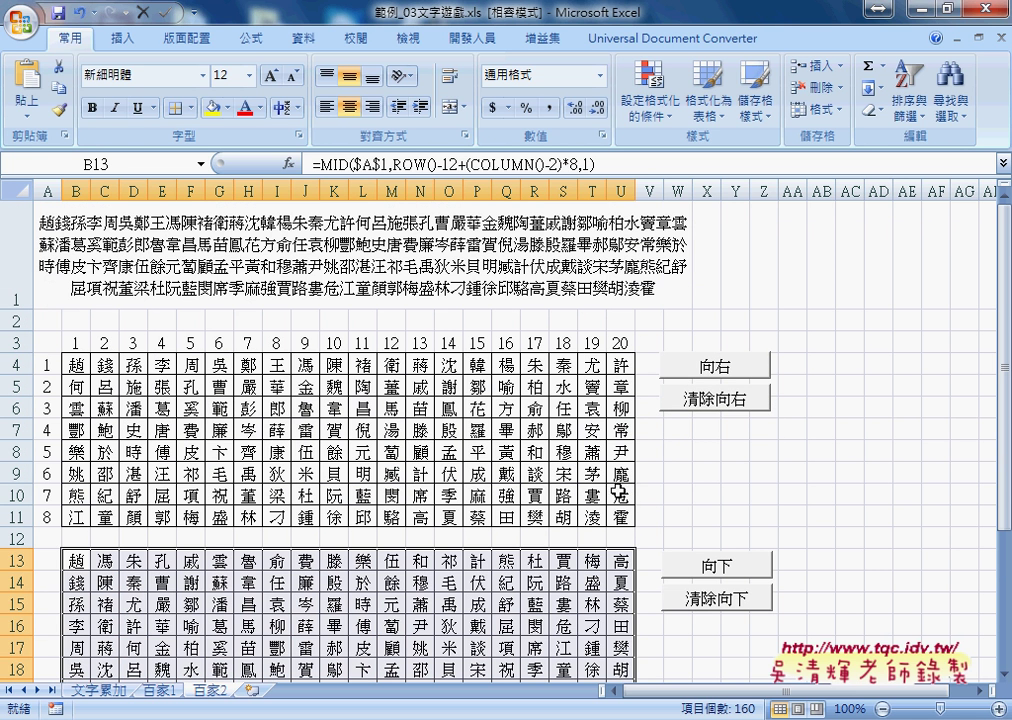
left_click(77, 364)
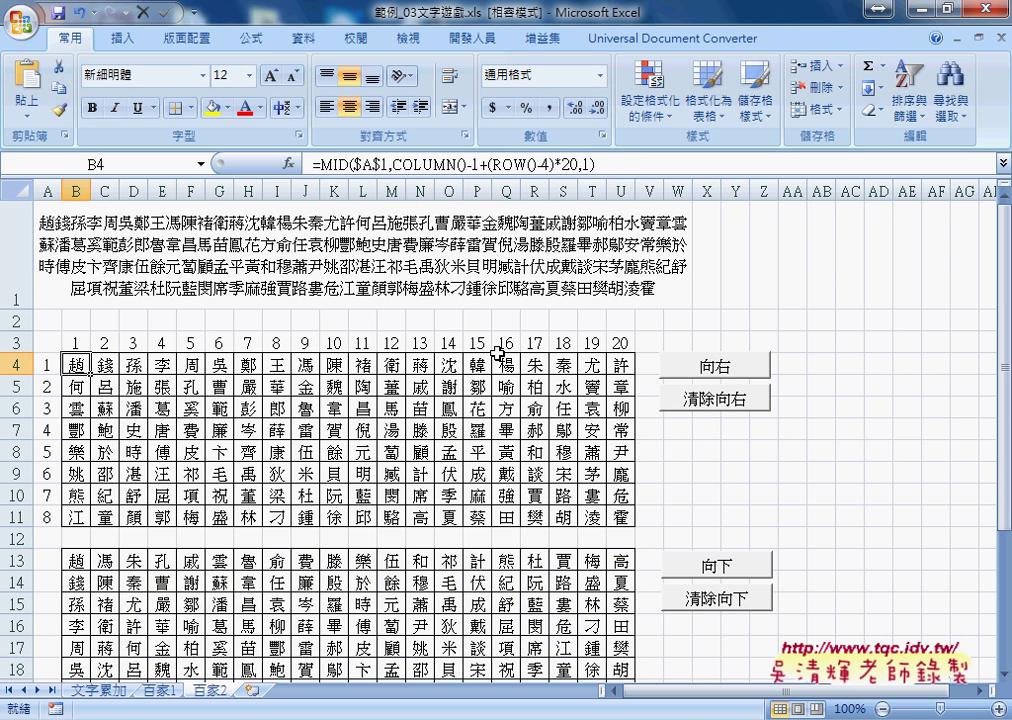
left_click(75, 560)
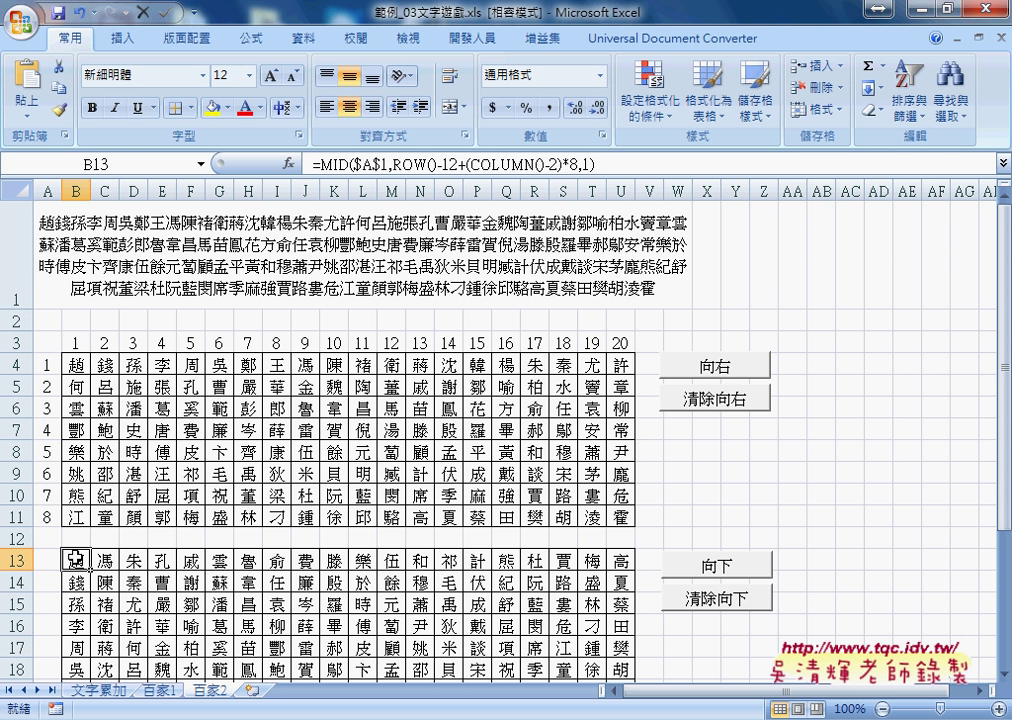